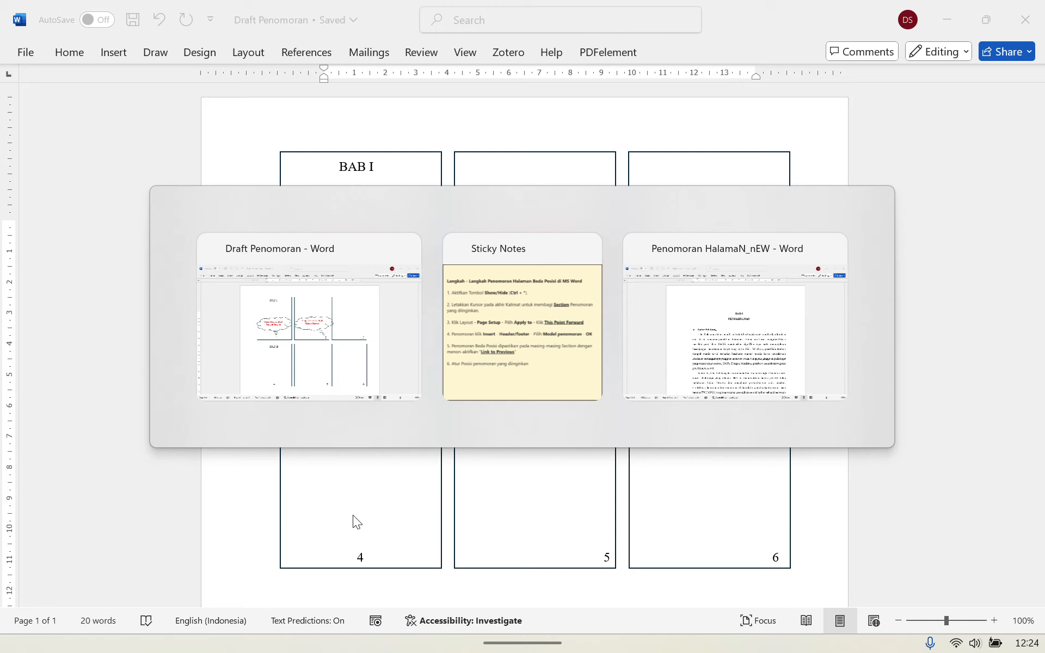
Read the page-numbering instructions in Sticky Notes, then switch to the Penomoran HalamaN_nEW document and review its chapter pages
key("alt+Tab")
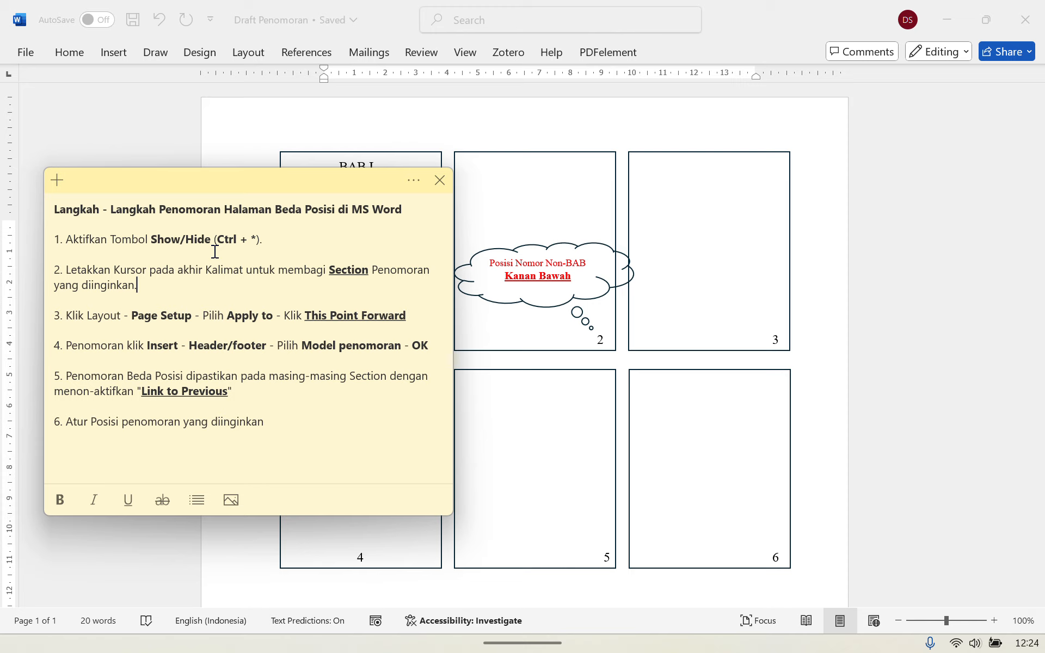
key("alt+Tab")
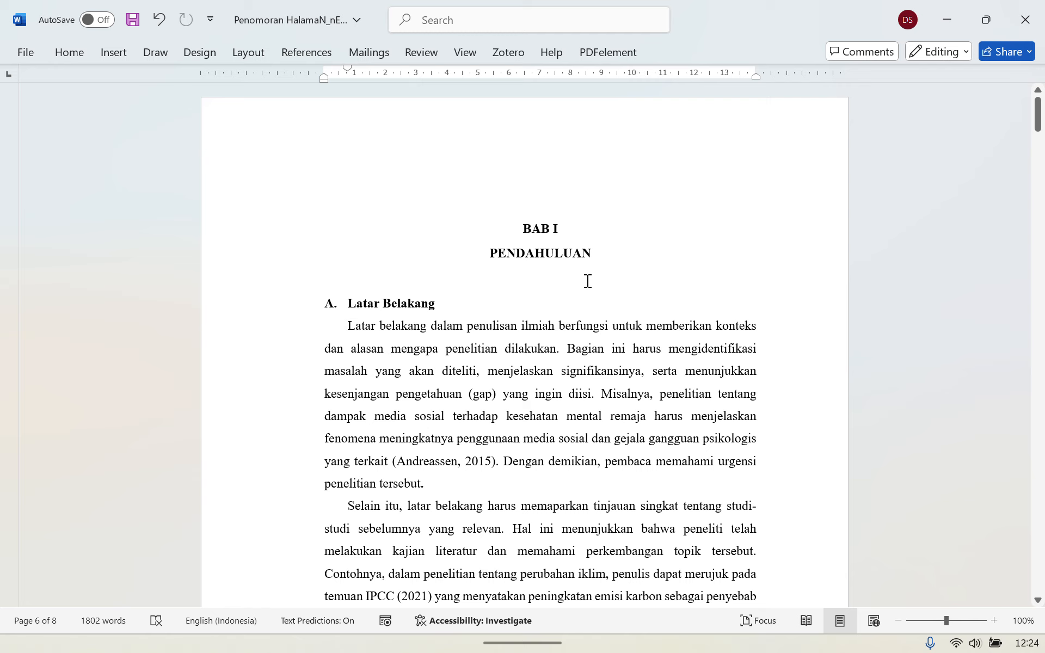
scroll(560, 474, "down", 7)
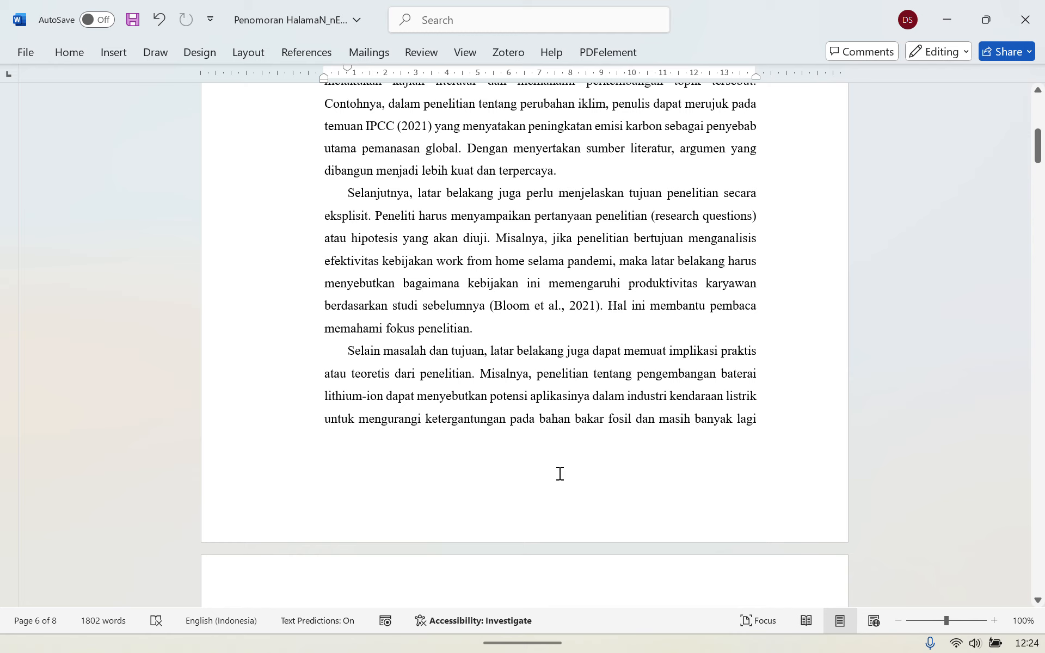
scroll(561, 473, "down", 10)
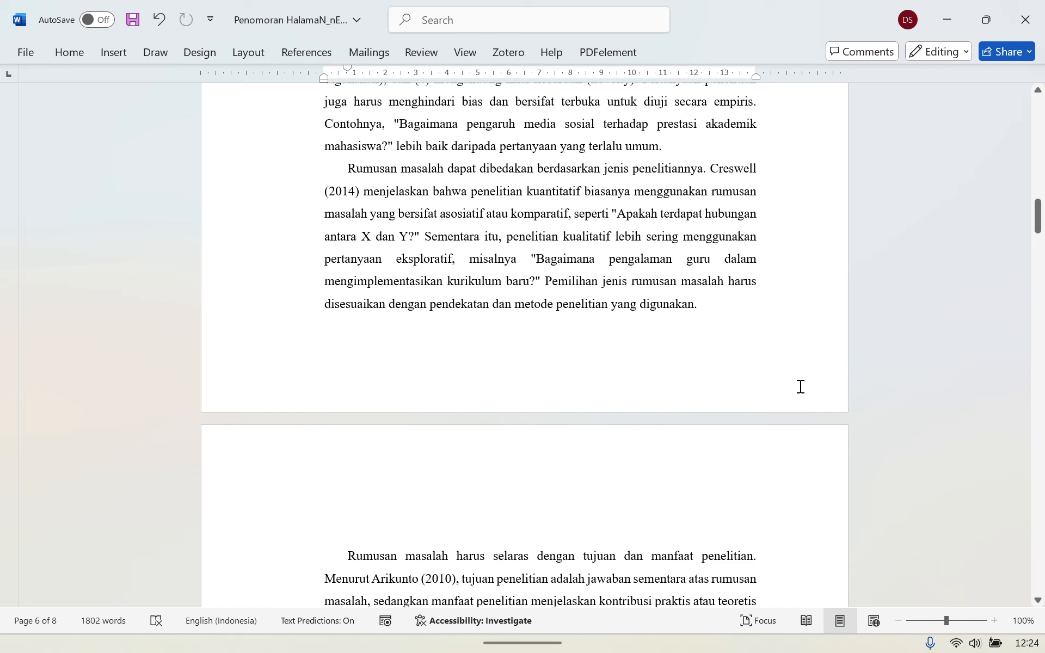
scroll(800, 387, "down", 15)
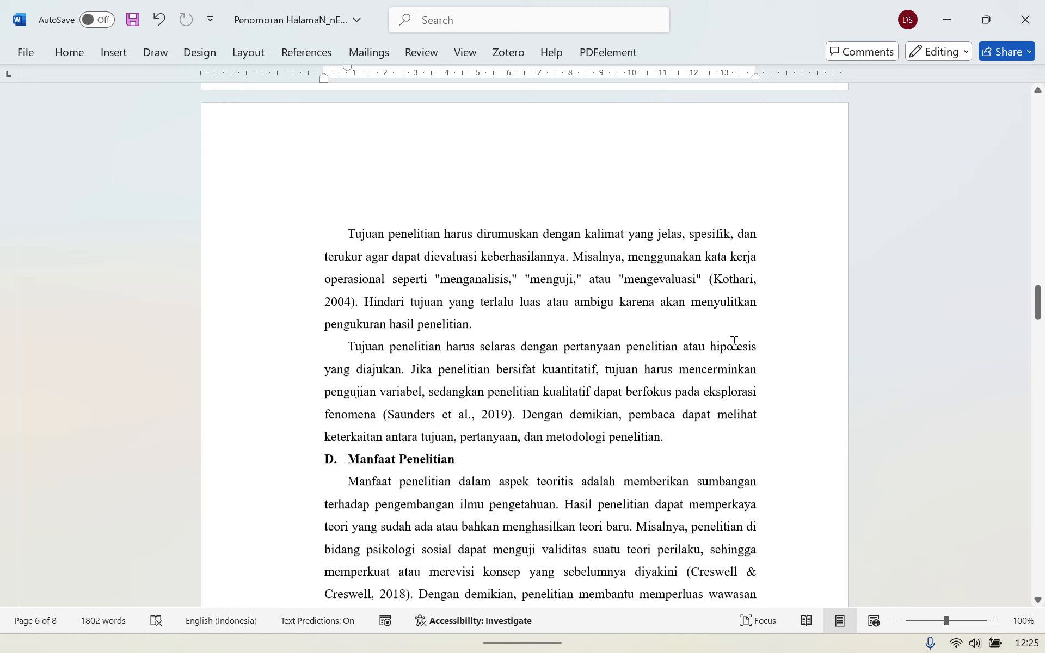
scroll(600, 471, "down", 15)
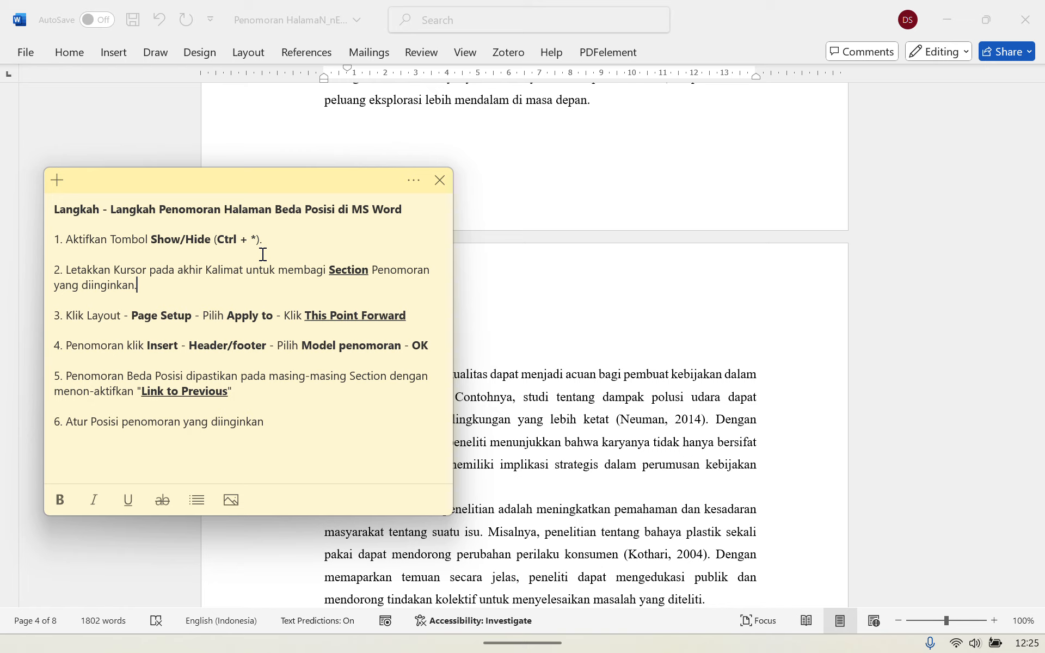
Return to the start of BAB I and turn on the display of paragraph marks and other hidden formatting symbols
left_click_drag(1039, 360, 1042, 111)
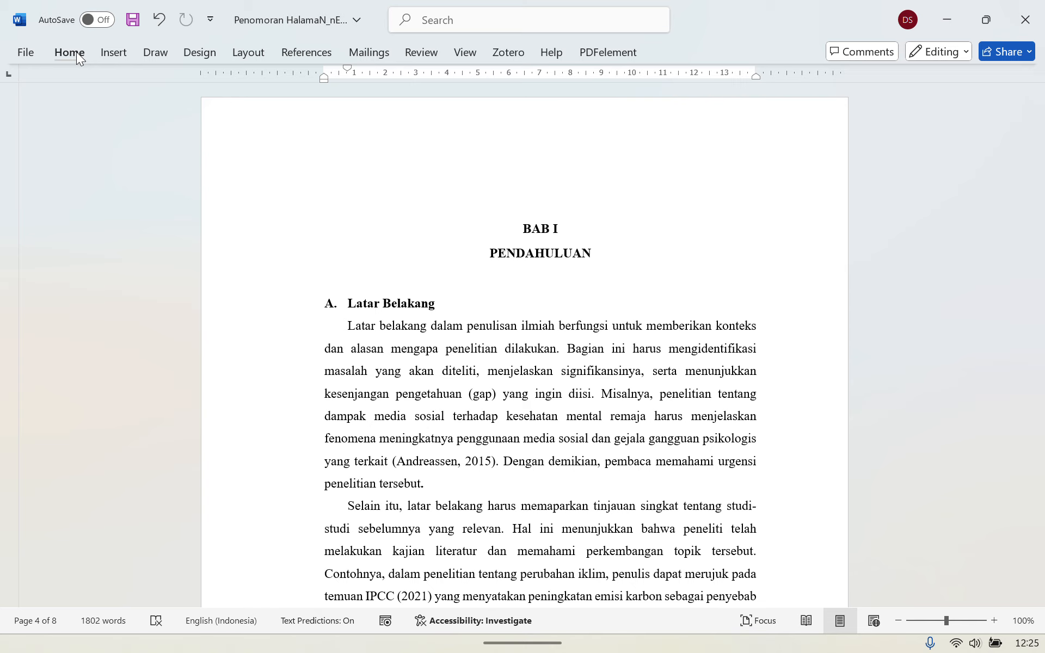
left_click(77, 53)
left_click(440, 118)
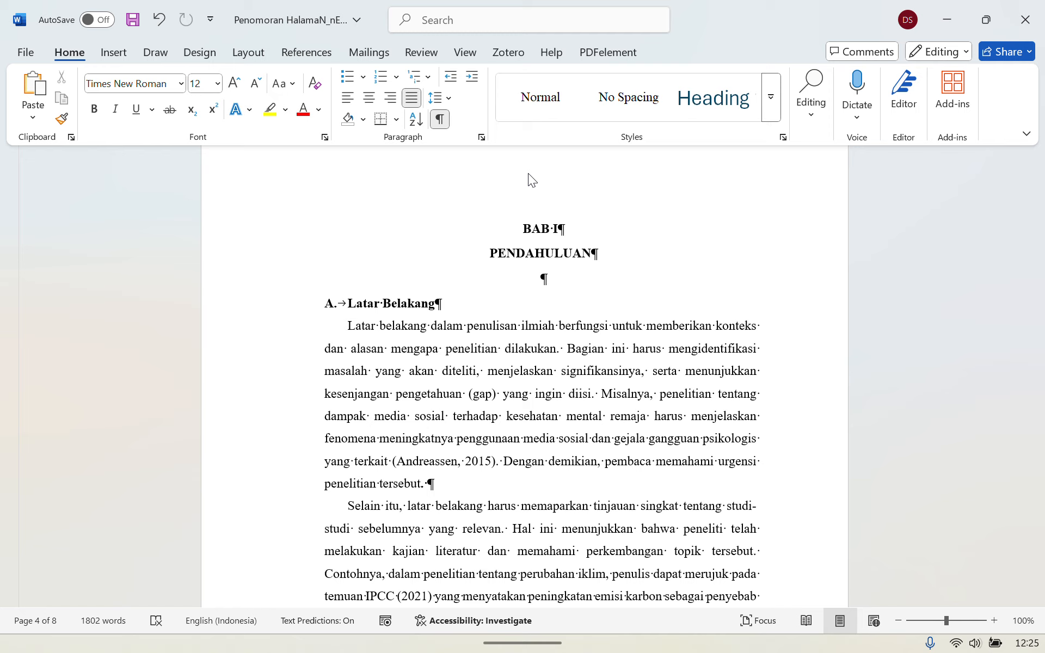
left_click(570, 224)
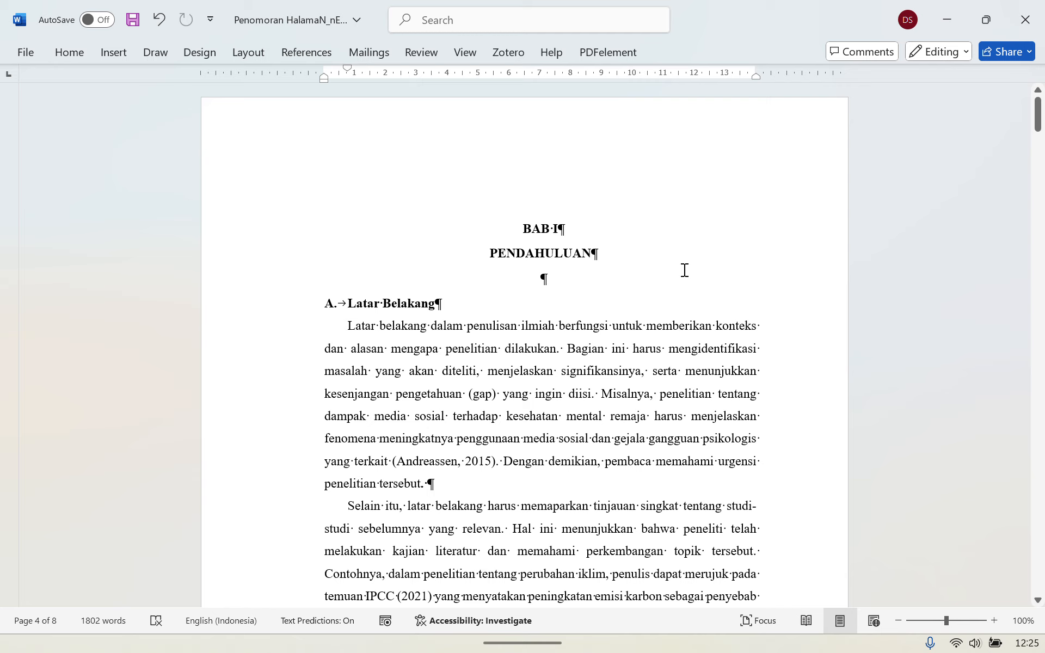
Examine the first pages of BAB I against the Sticky Notes instructions on where to divide the sections
scroll(684, 271, "down", 4)
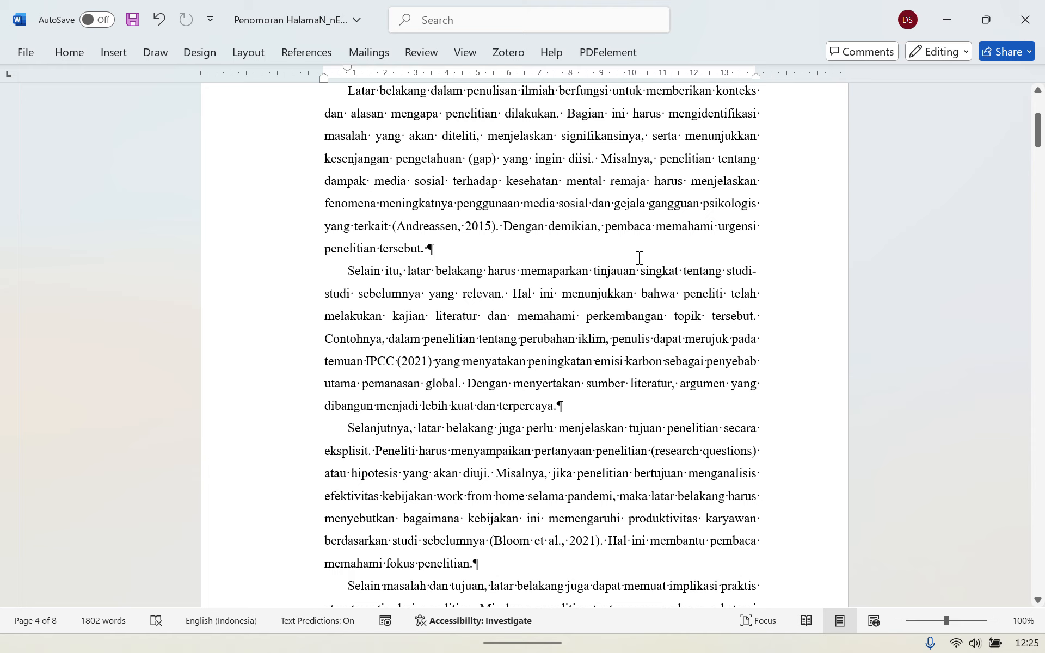
scroll(640, 258, "up", 4)
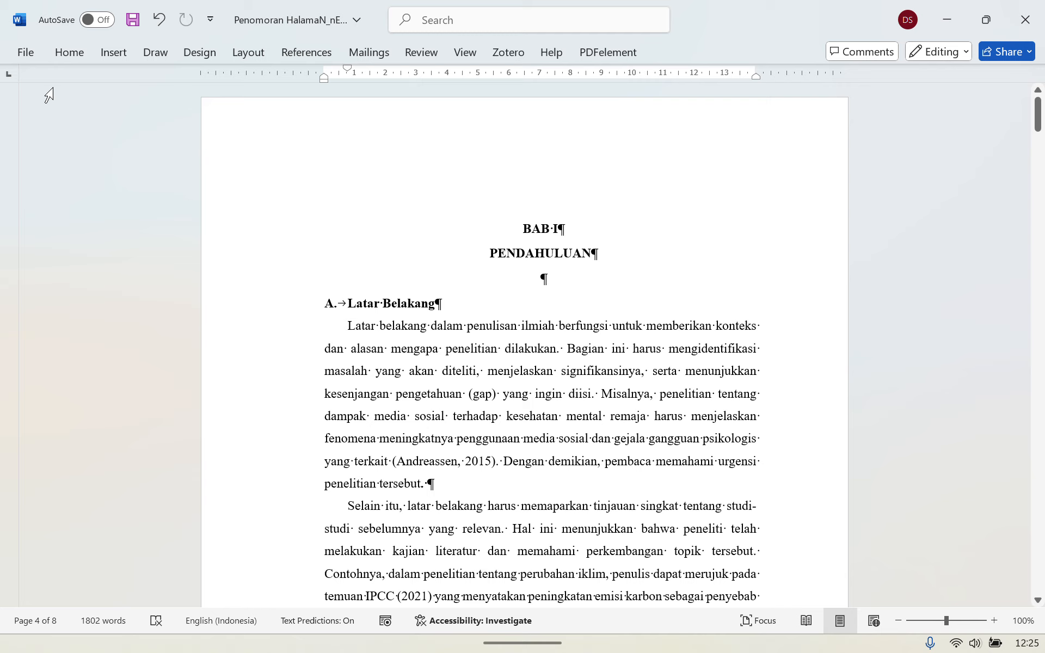
scroll(669, 285, "down", 4)
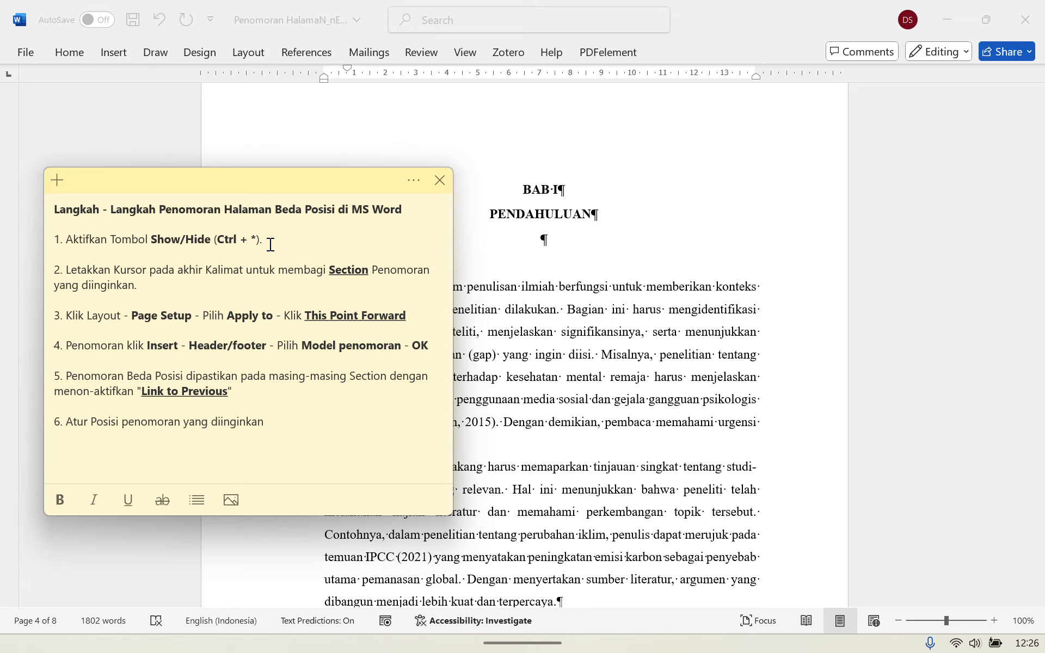
left_click(676, 276)
scroll(589, 246, "down", 6)
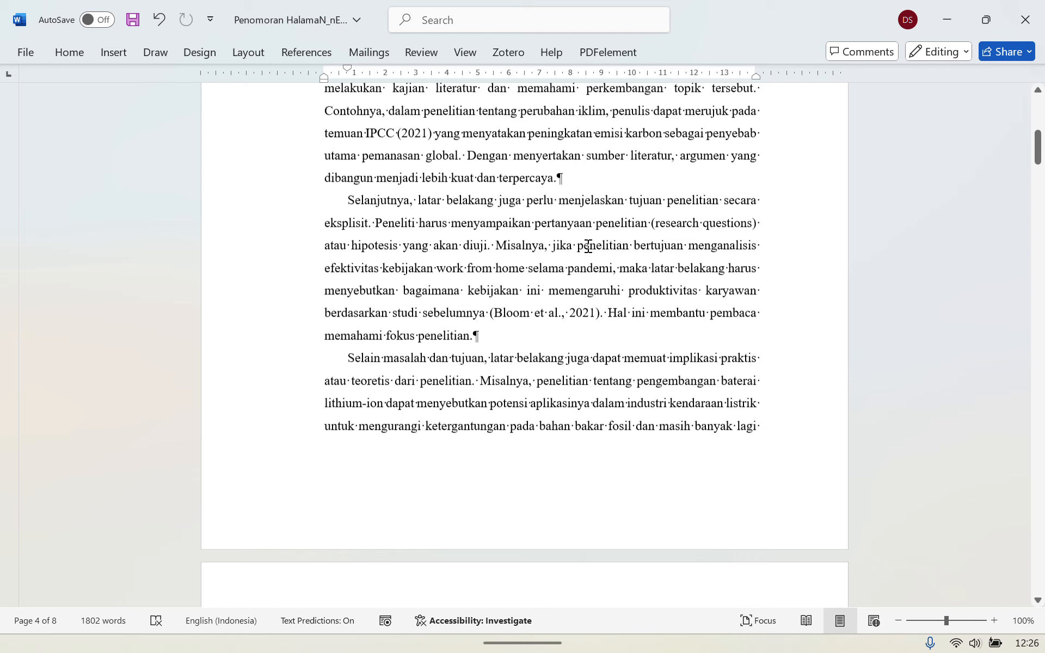
scroll(539, 400, "down", 9)
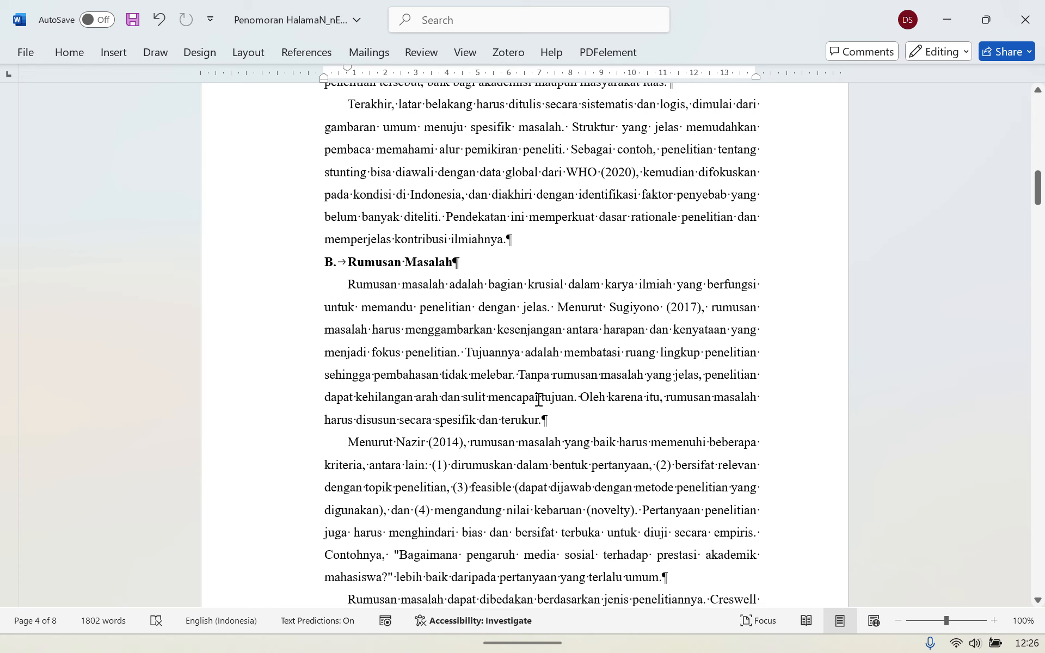
scroll(539, 400, "up", 6)
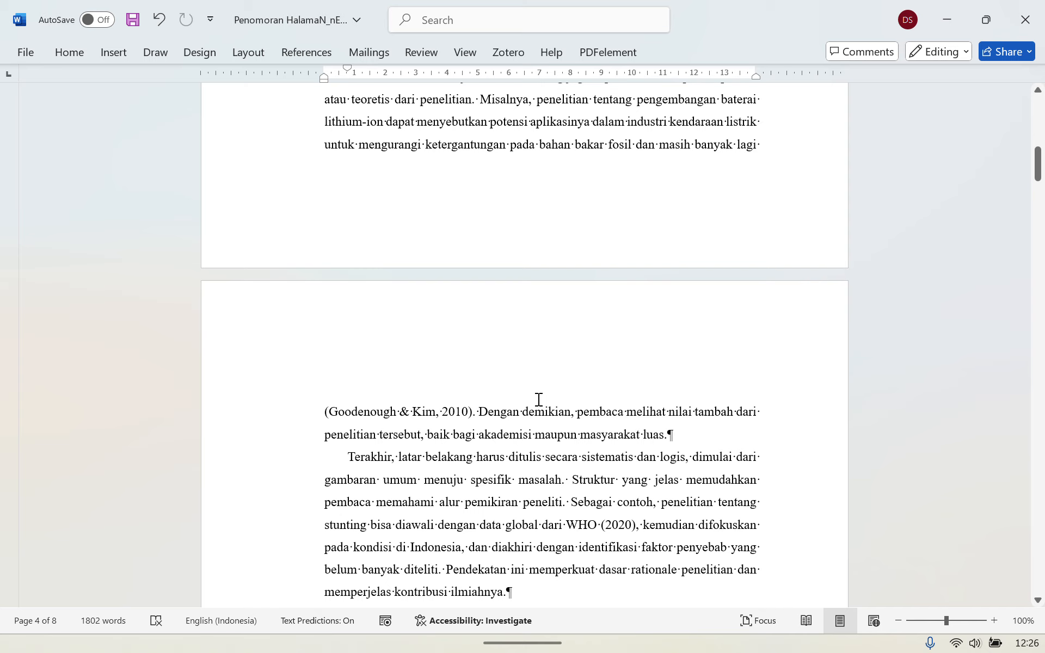
key("alt+Tab")
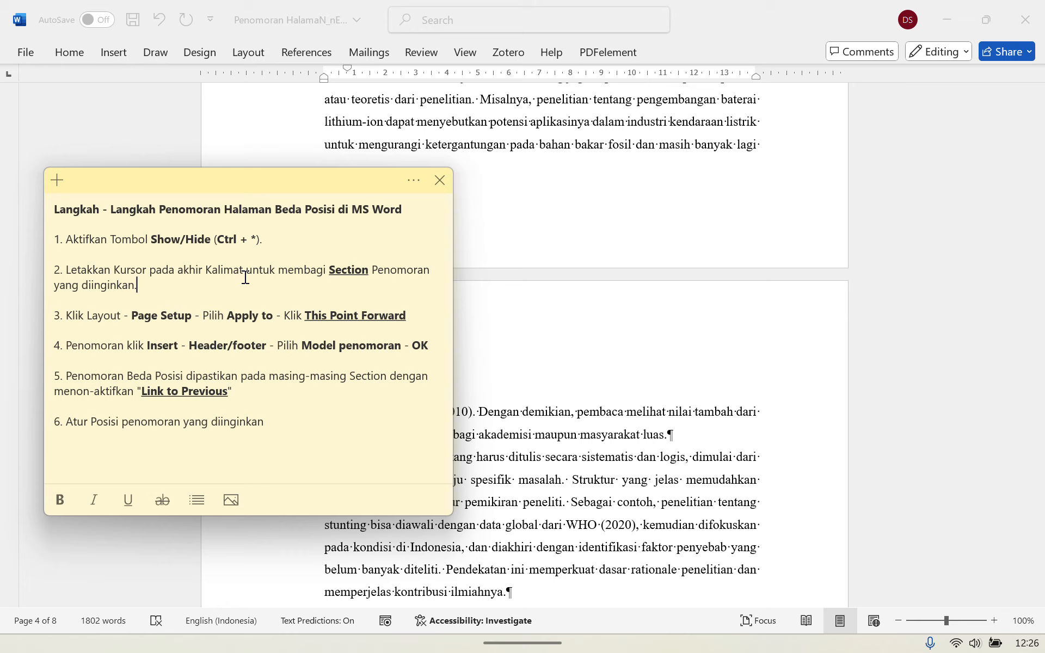
left_click(606, 179)
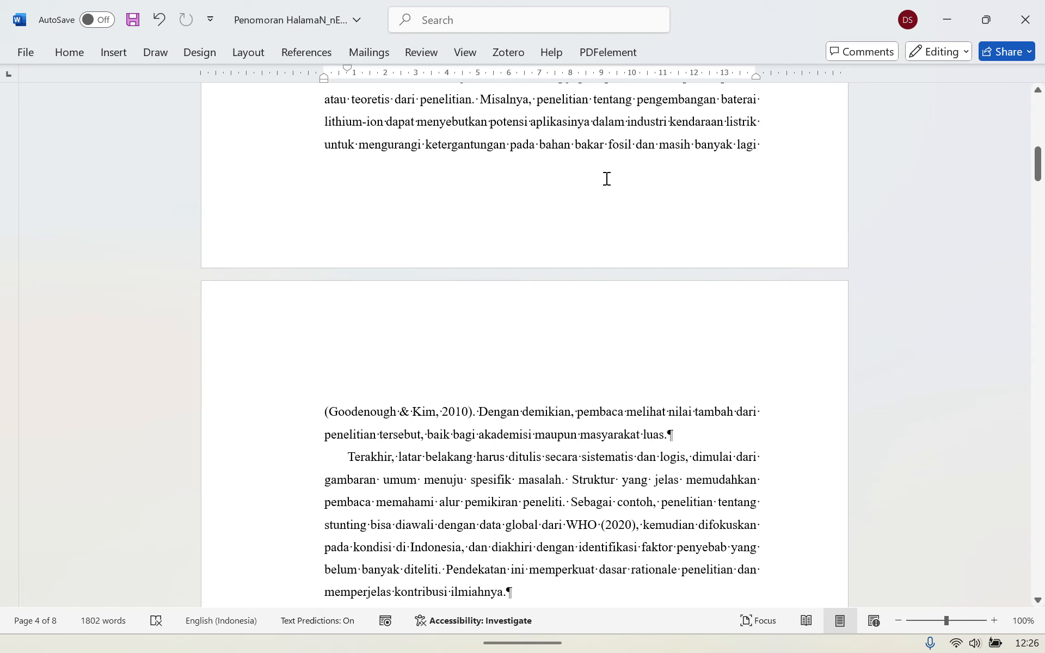
scroll(551, 228, "up", 10)
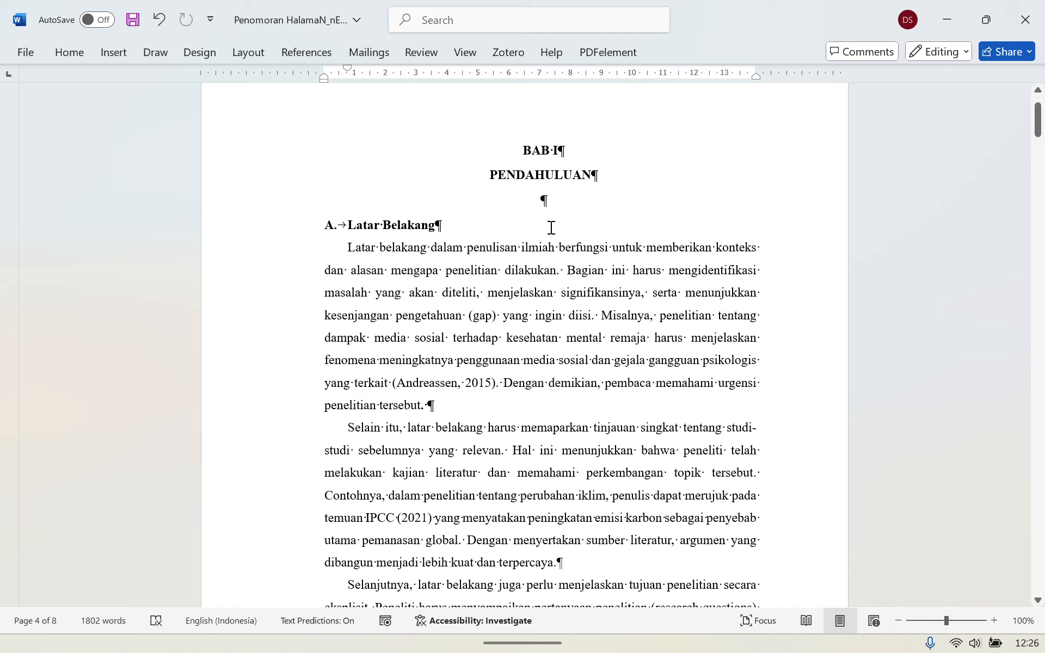
Start a new section after "banyak lagi" on page 1 with Page Setup applied to This point forward, and delete the space before "(Goodenough & Kim, 2010)"
scroll(583, 311, "down", 5)
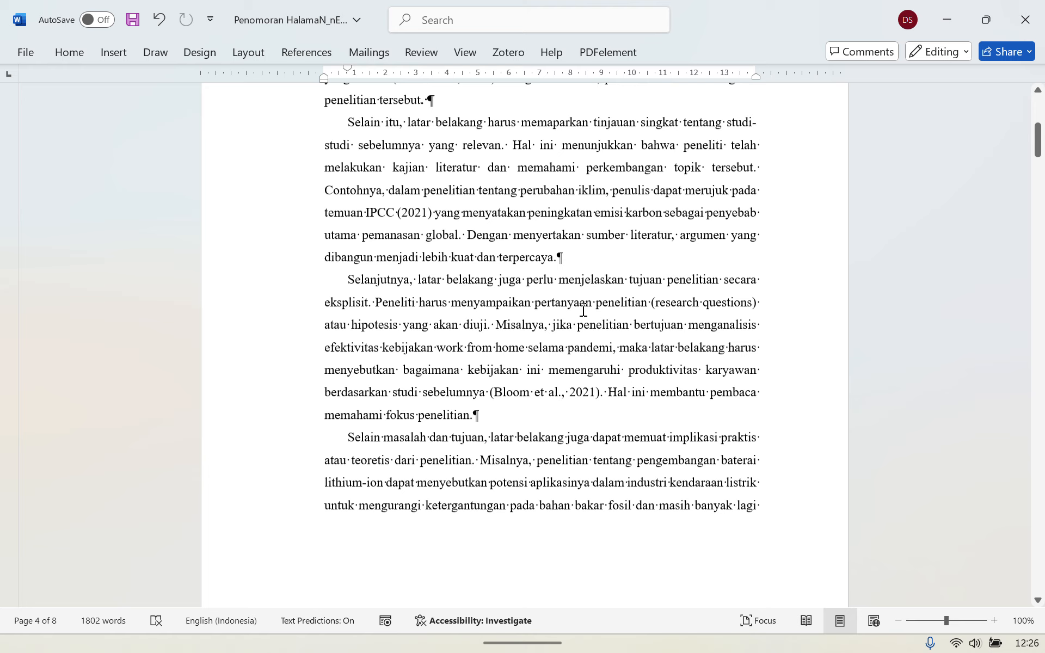
scroll(655, 336, "down", 1)
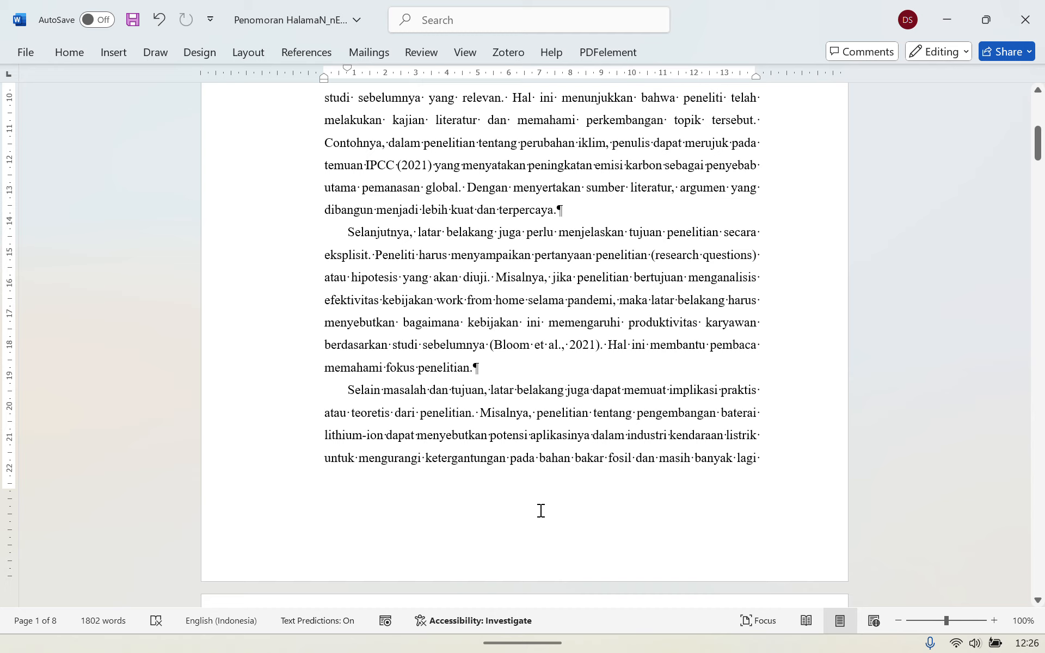
key("alt+Tab")
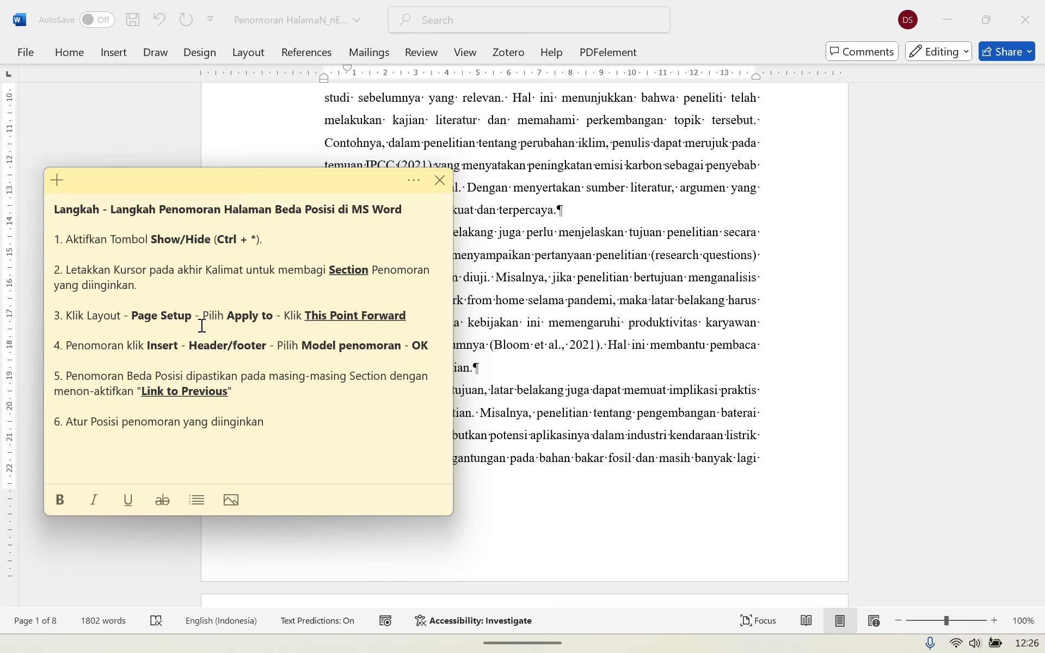
left_click(689, 432)
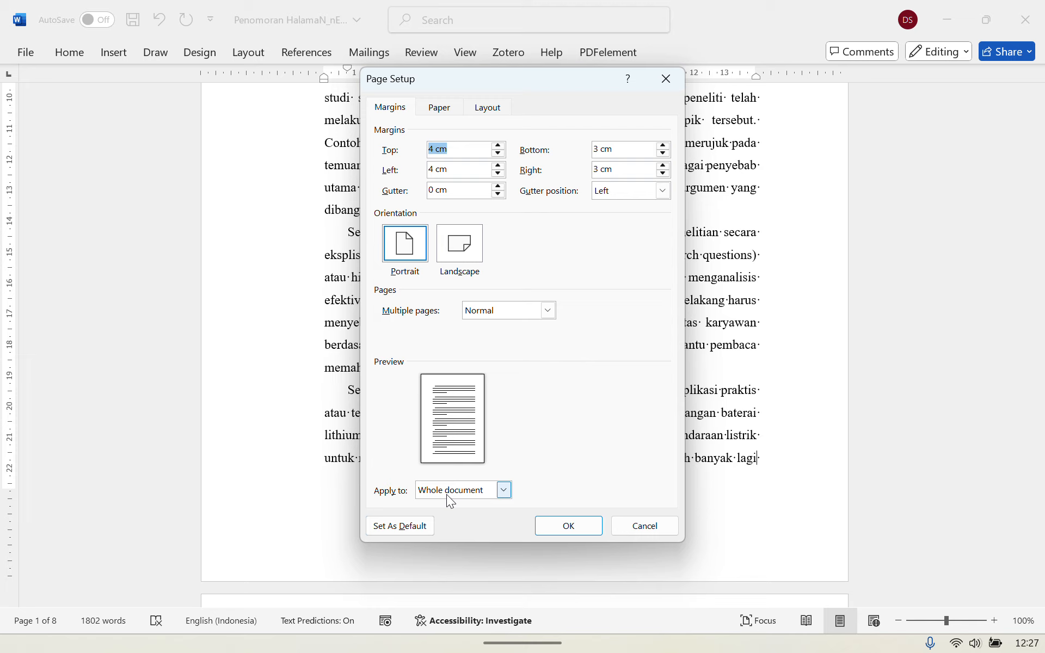
left_click(503, 495)
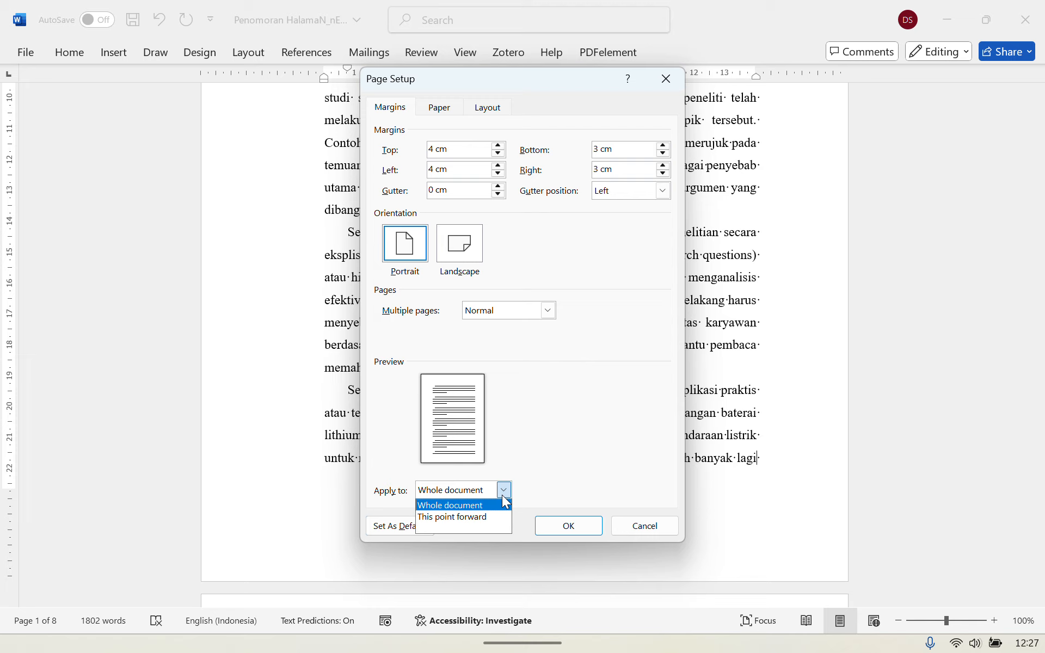
left_click(464, 517)
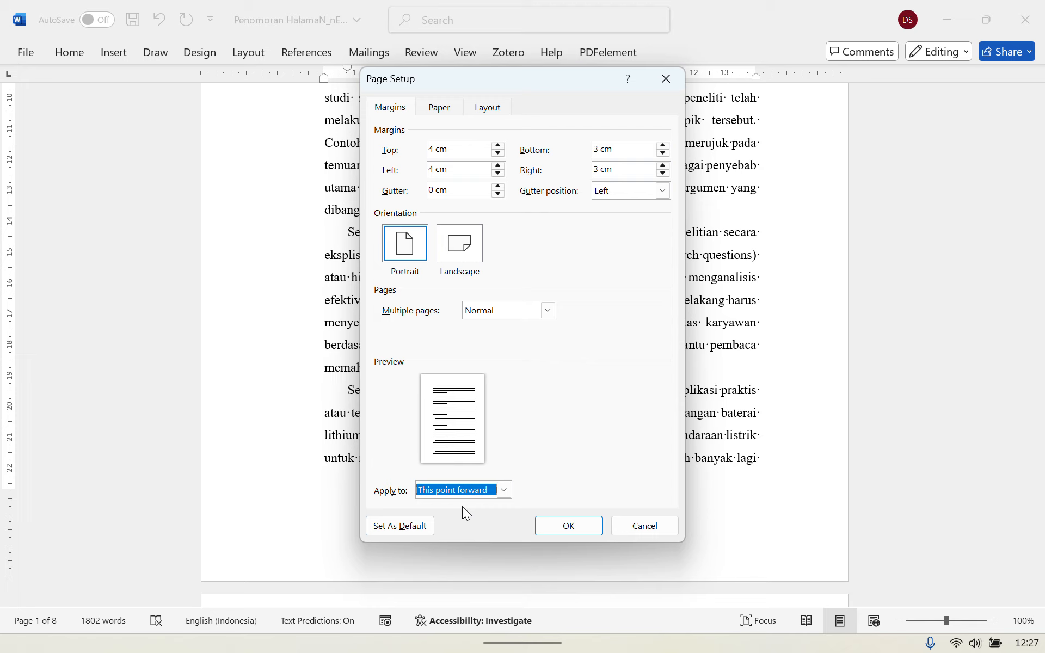
left_click(568, 528)
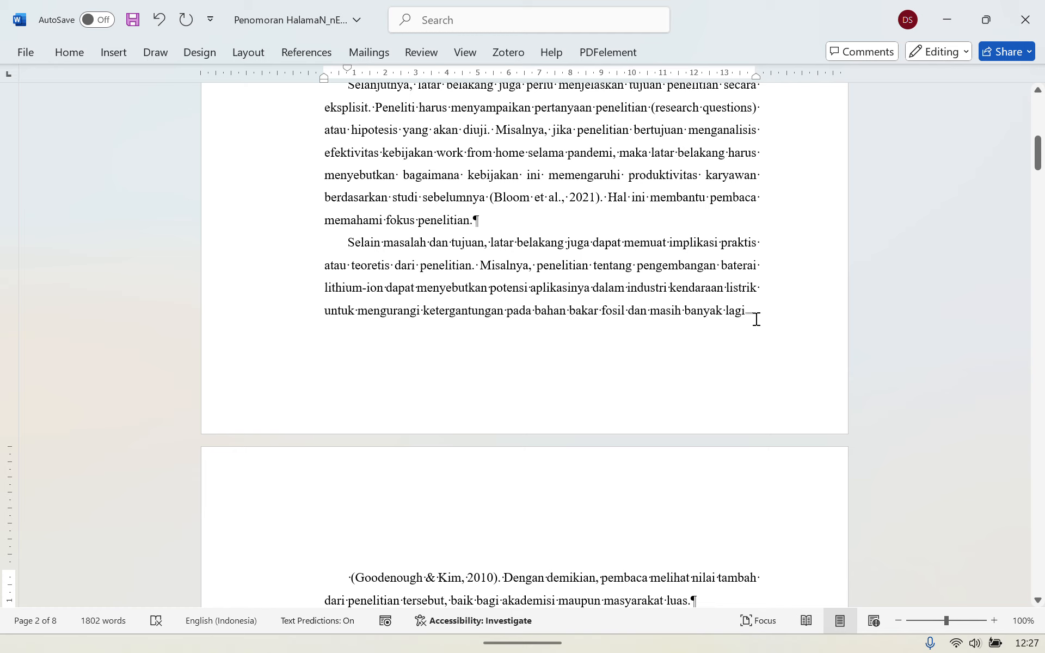
scroll(351, 457, "down", 2)
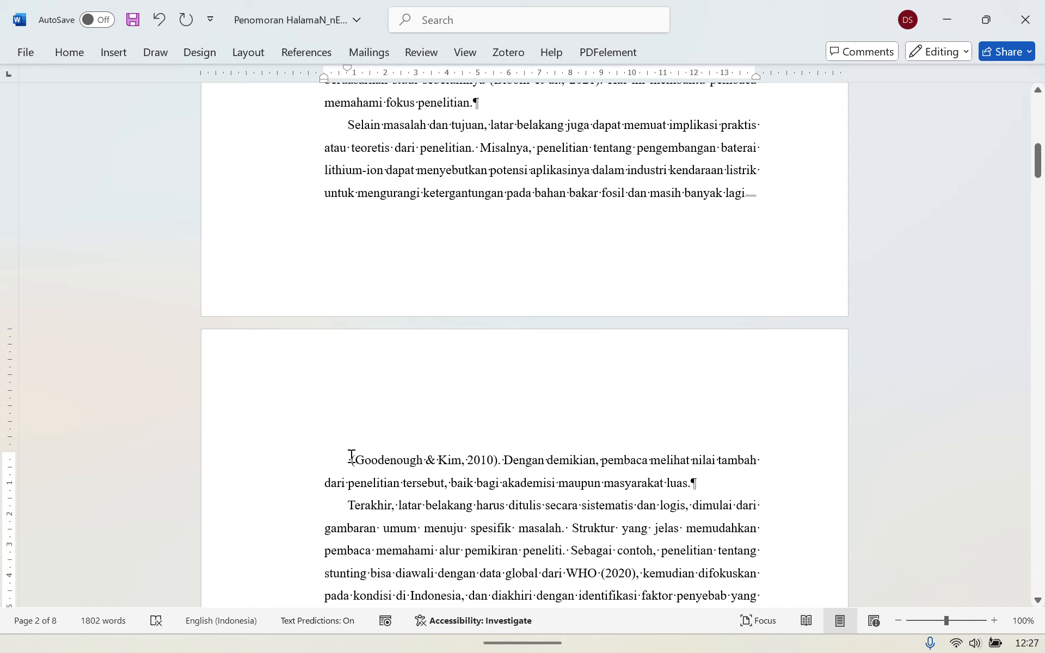
key("BackSpace")
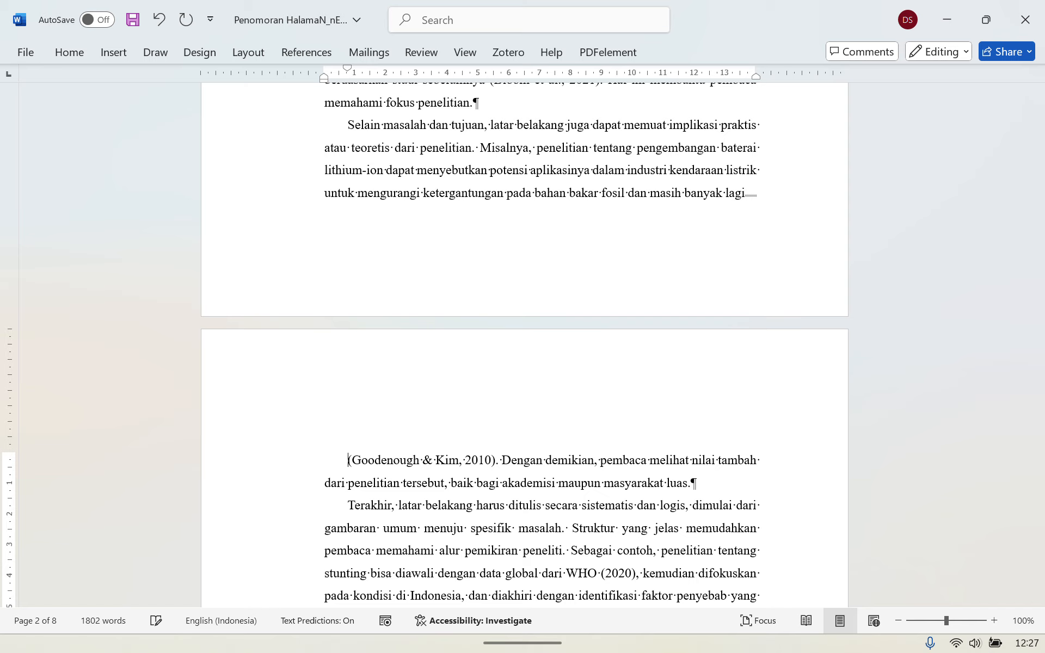
Start a new section at the end of BAB I with Page Setup applied to This point forward, removing the page break and blank lines before BAB II
scroll(472, 394, "down", 7)
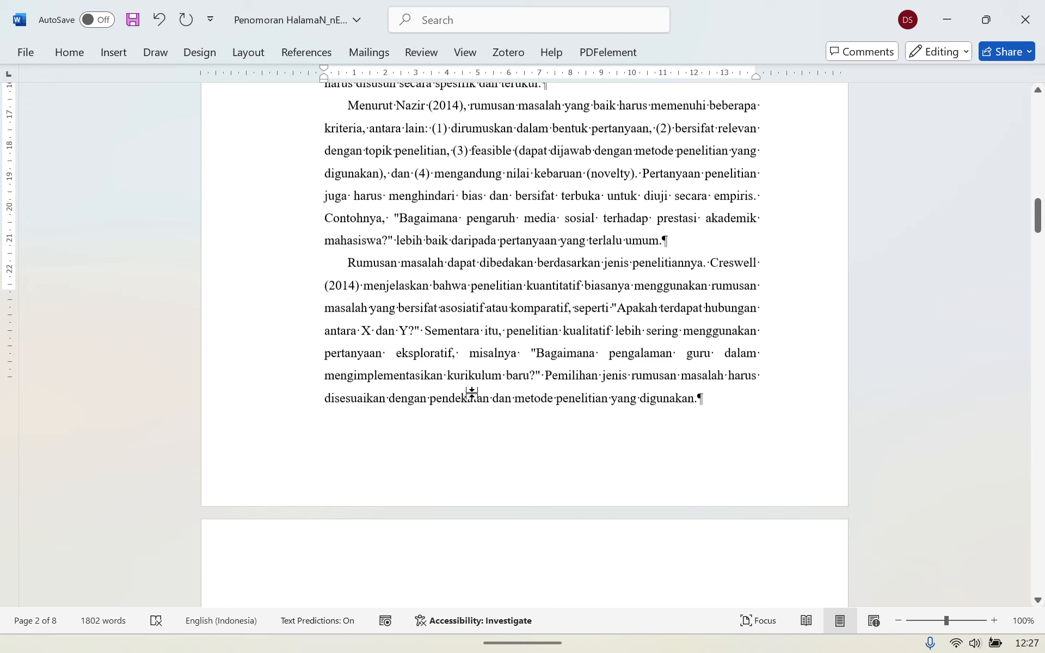
scroll(472, 393, "down", 10)
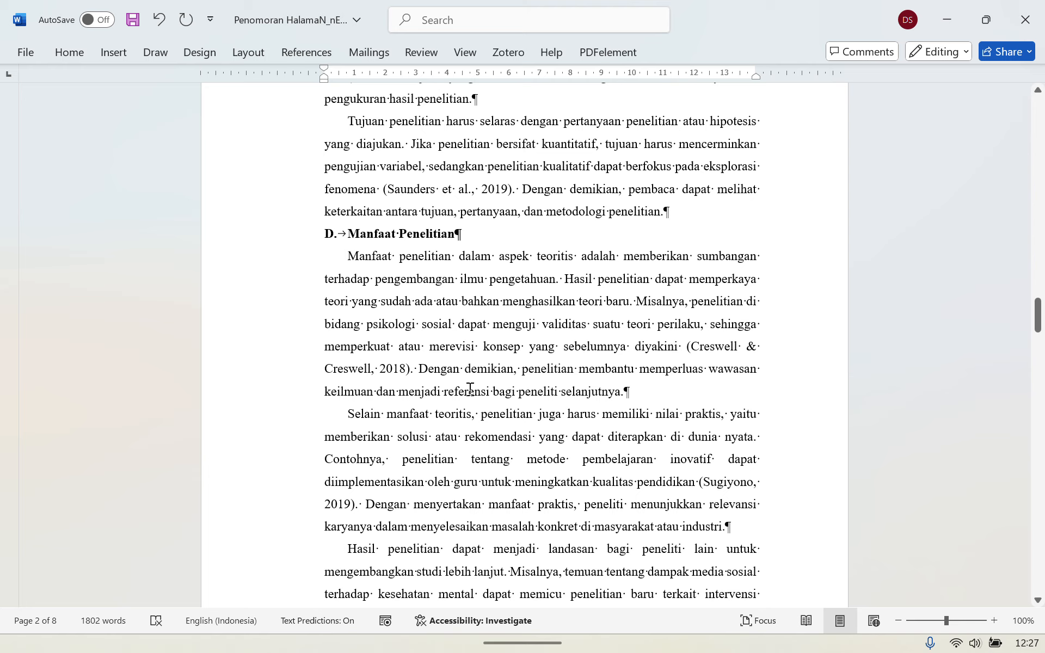
scroll(490, 354, "down", 10)
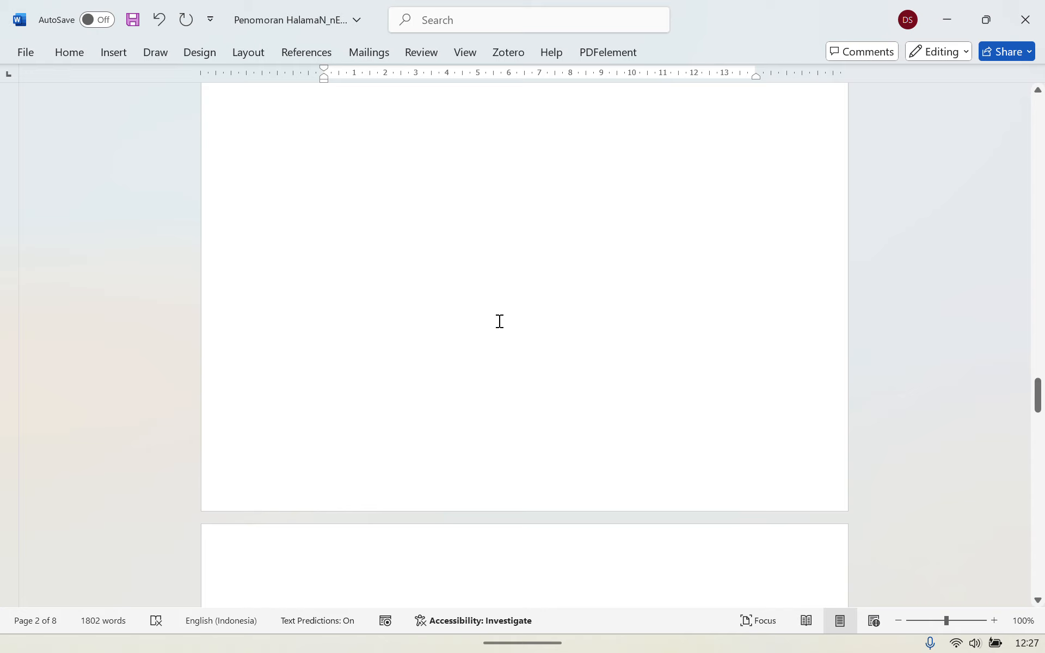
scroll(572, 392, "up", 5)
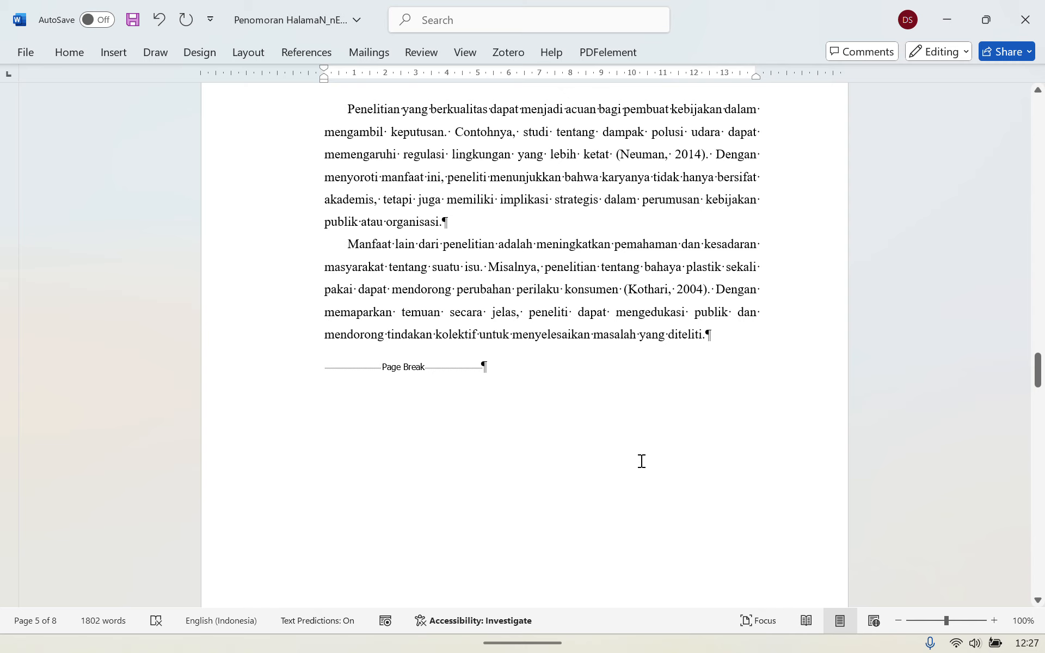
left_click(490, 419)
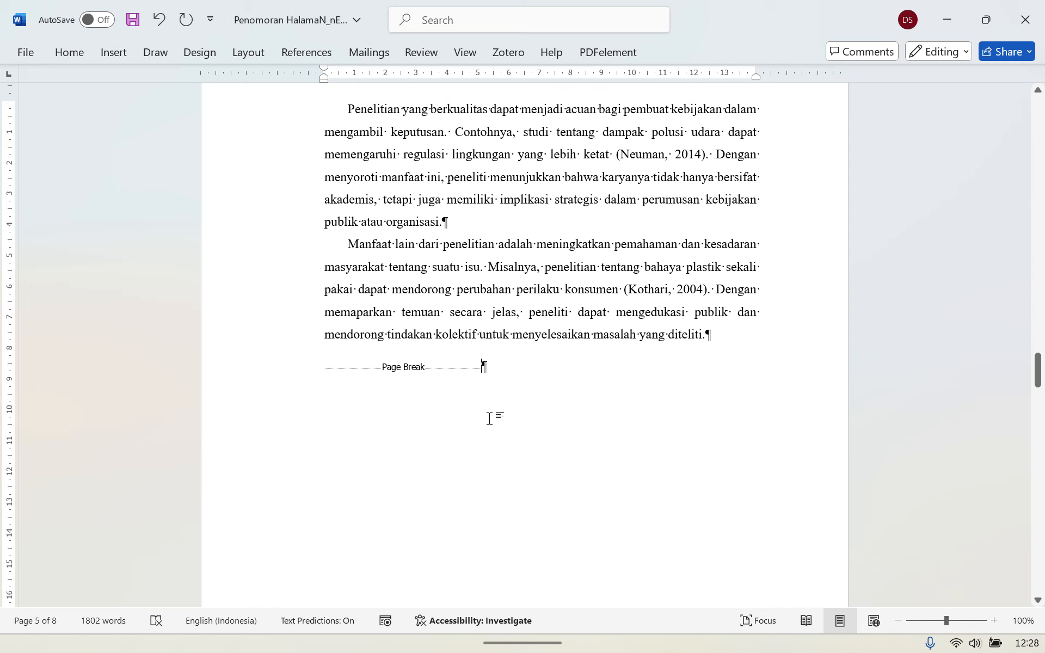
left_click(250, 54)
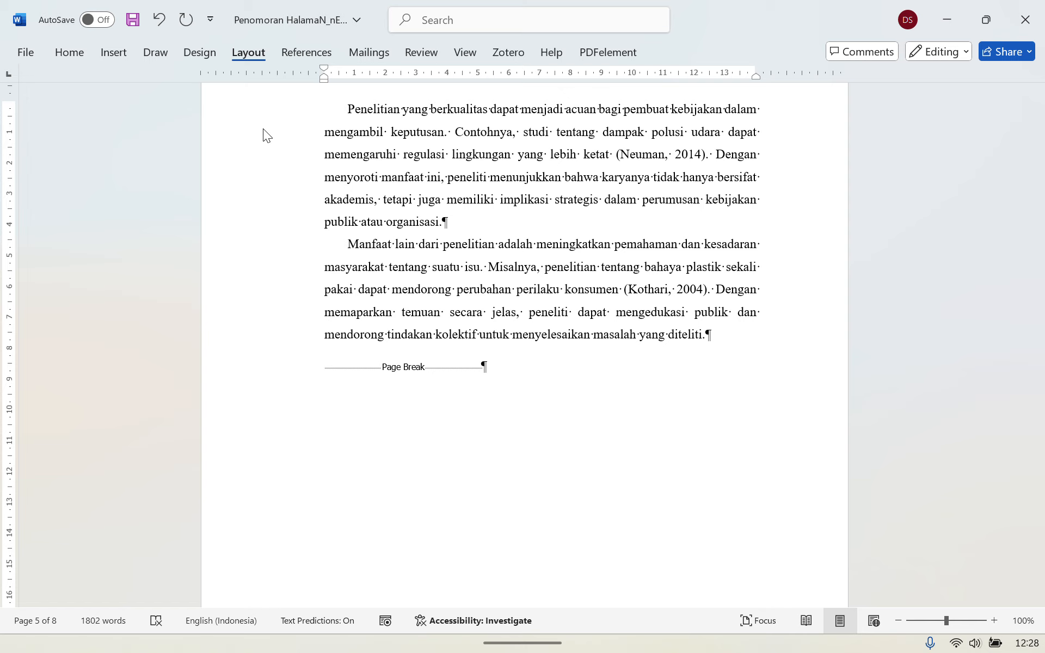
left_click(263, 129)
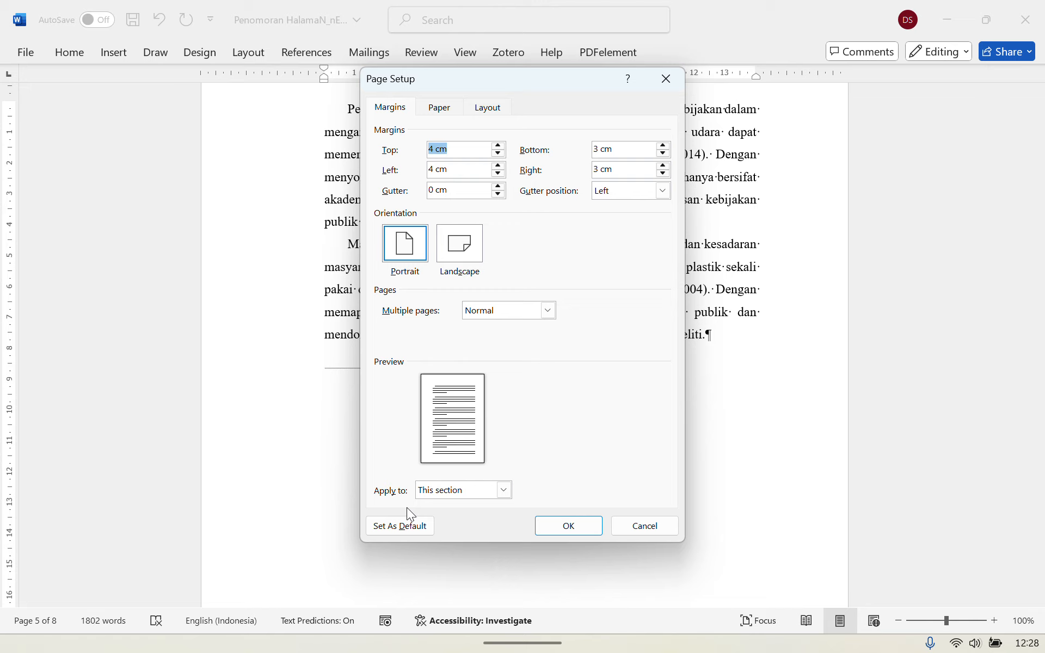
left_click(464, 491)
left_click(459, 520)
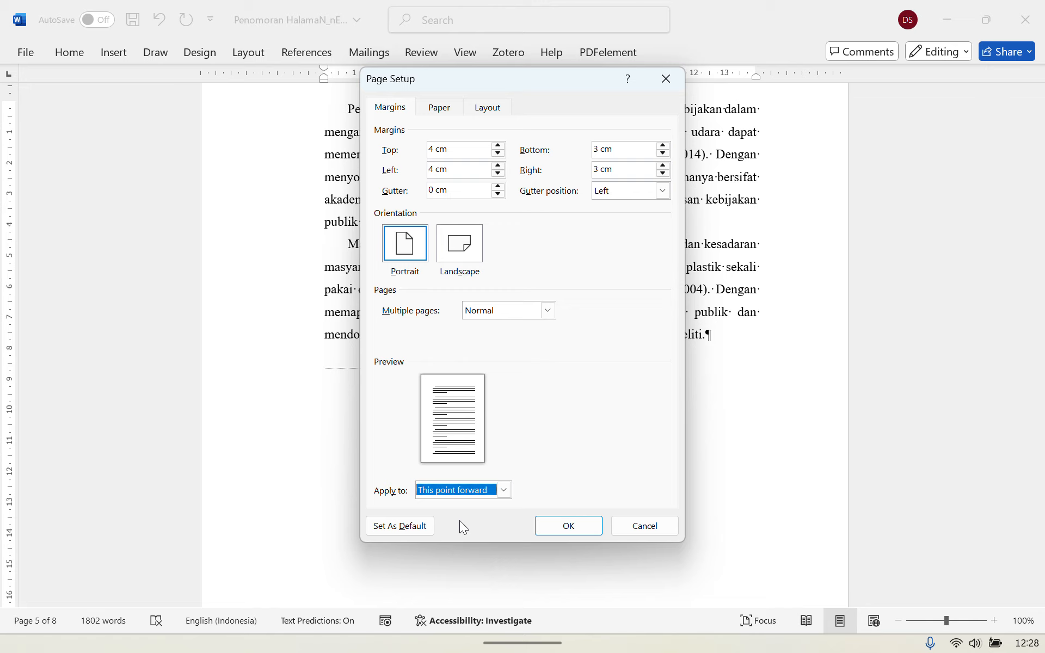
key("Return")
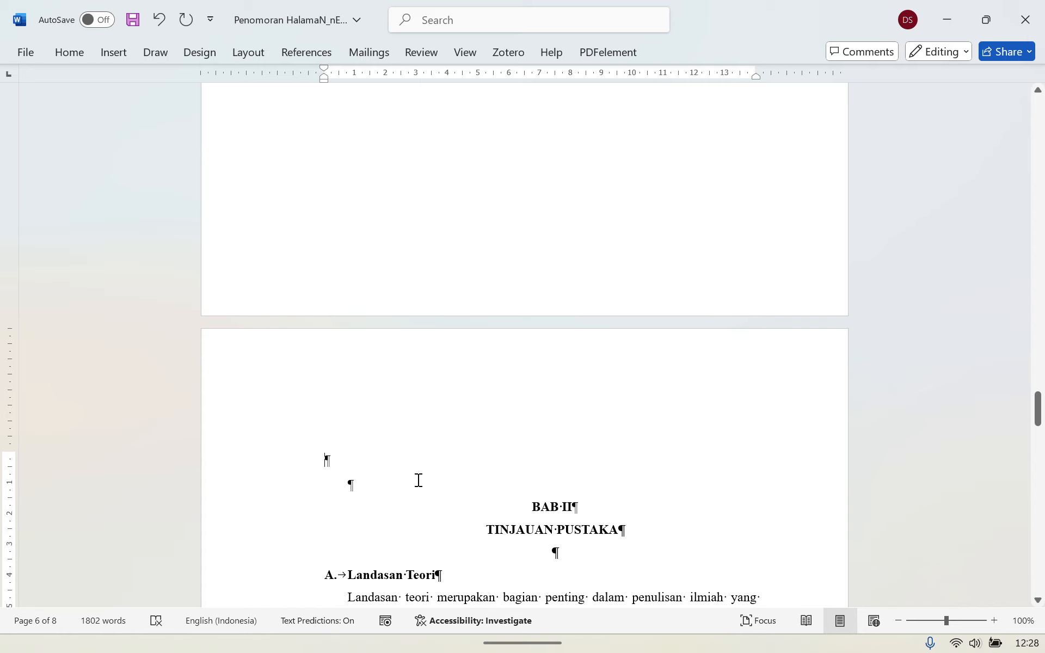
scroll(734, 437, "up", 5)
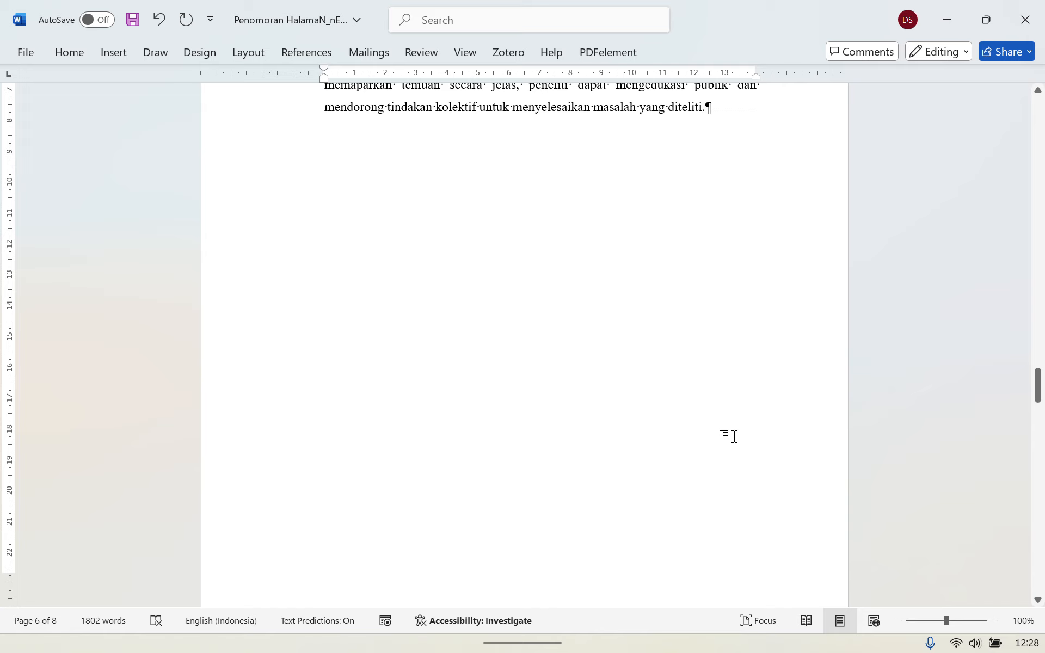
scroll(549, 353, "down", 5)
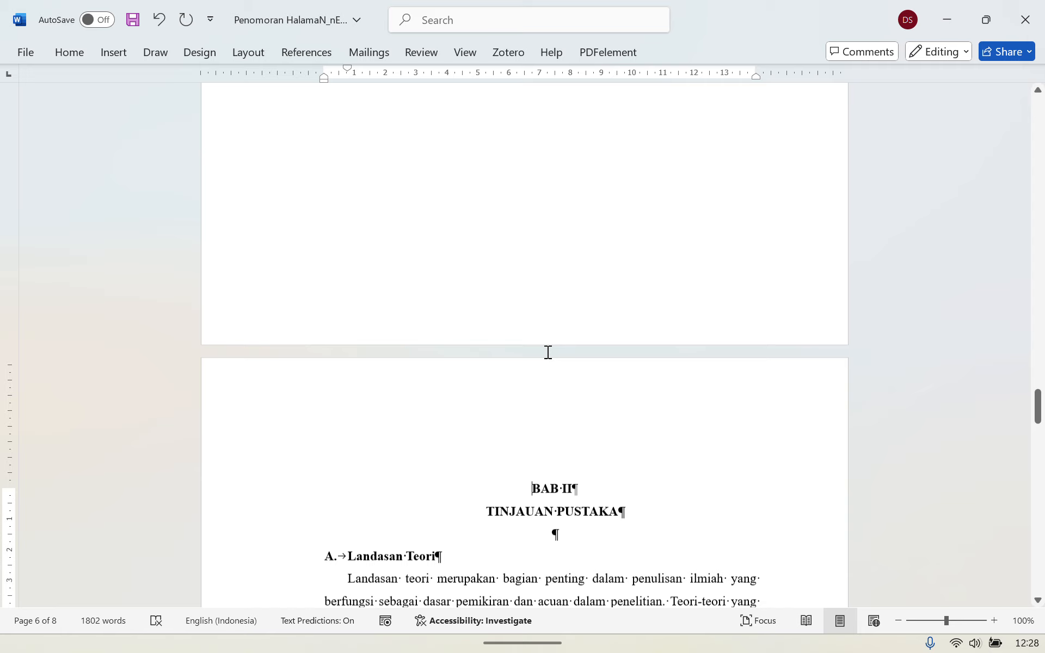
Start a new section after "Contohnya, dalam" on BAB II's first page using This point forward, and delete the space and indent before "penelitian kuantitatif"
scroll(548, 352, "down", 5)
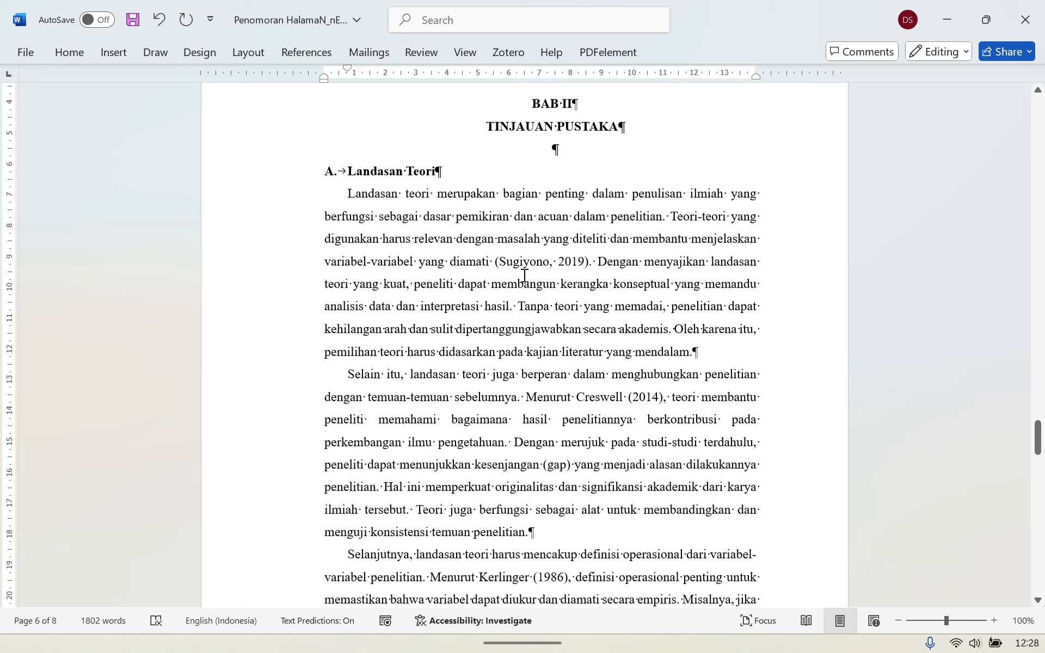
scroll(751, 303, "down", 6)
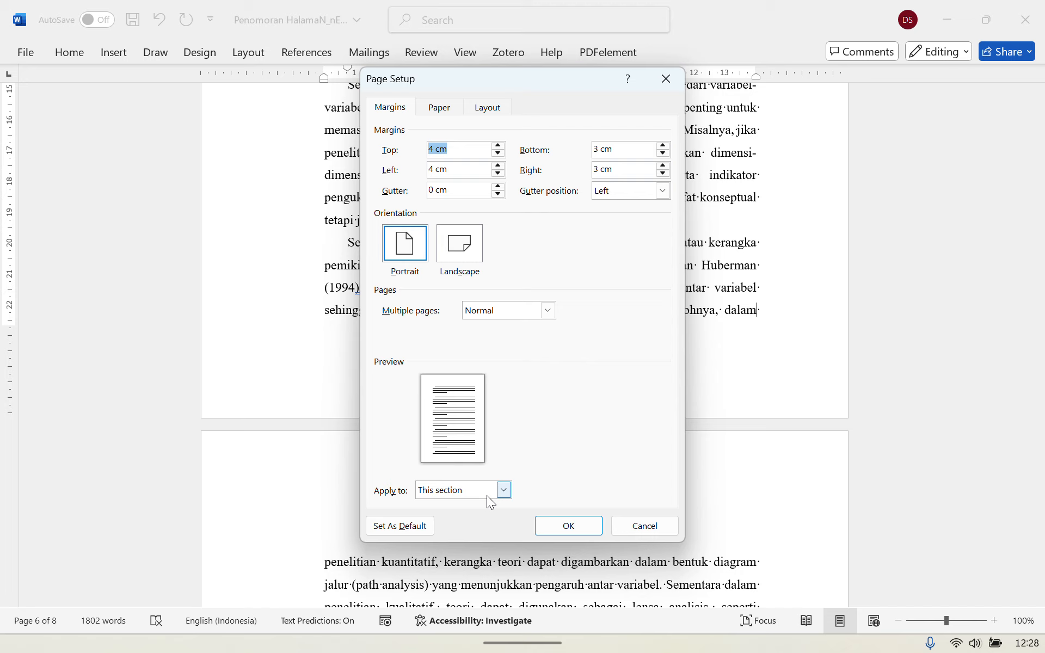
scroll(487, 496, "down", 1)
left_click(562, 528)
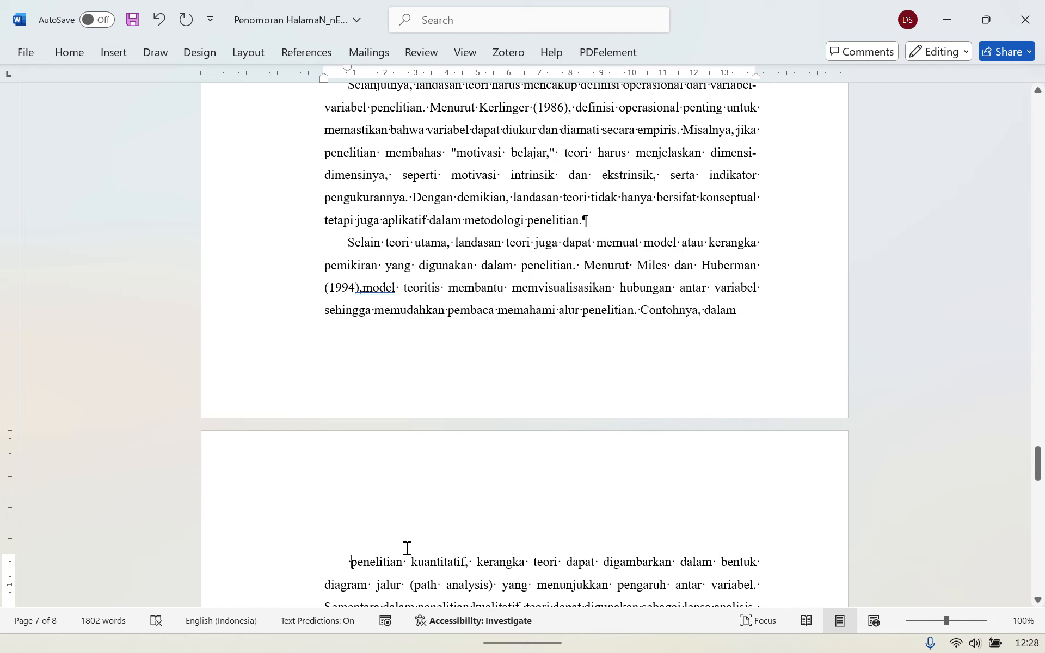
key("BackSpace")
key("BackSpace")
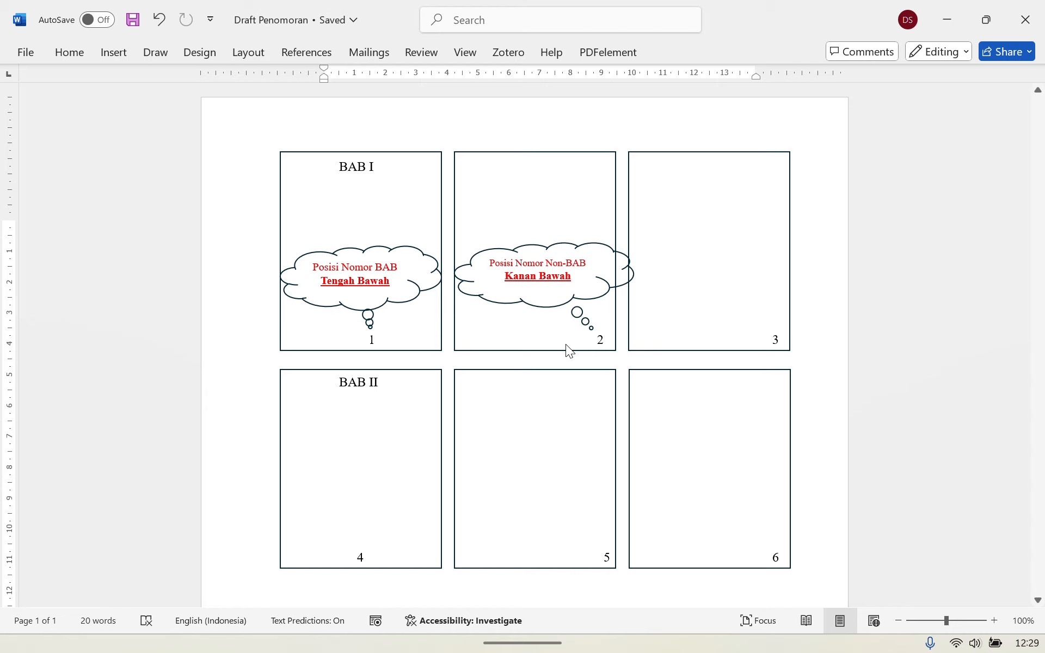
Check the planned number positions in Draft Penomoran, and insert the built-in Banded footer with page numbers in the Penomoran HalamaN_nEW document
left_click(566, 345)
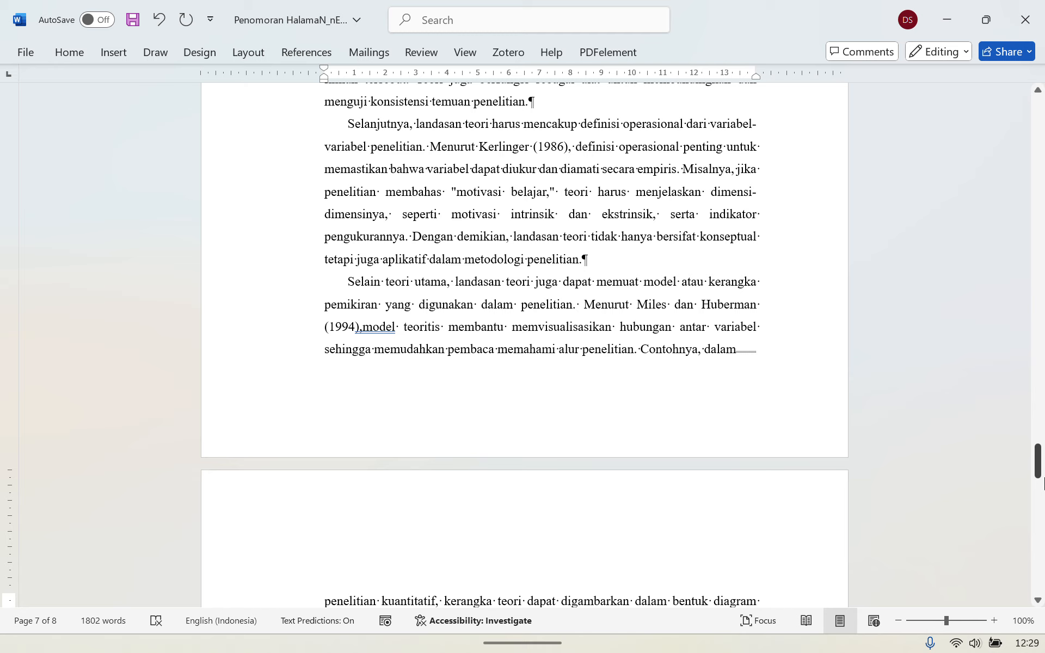
left_click_drag(1044, 478, 1040, 132)
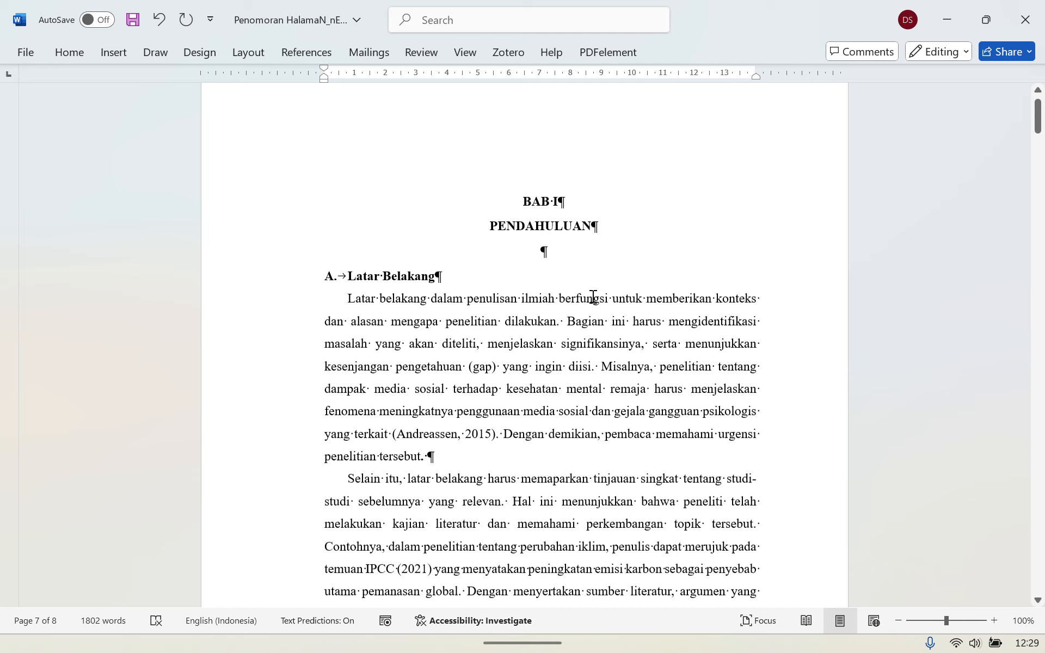
scroll(593, 296, "down", 5)
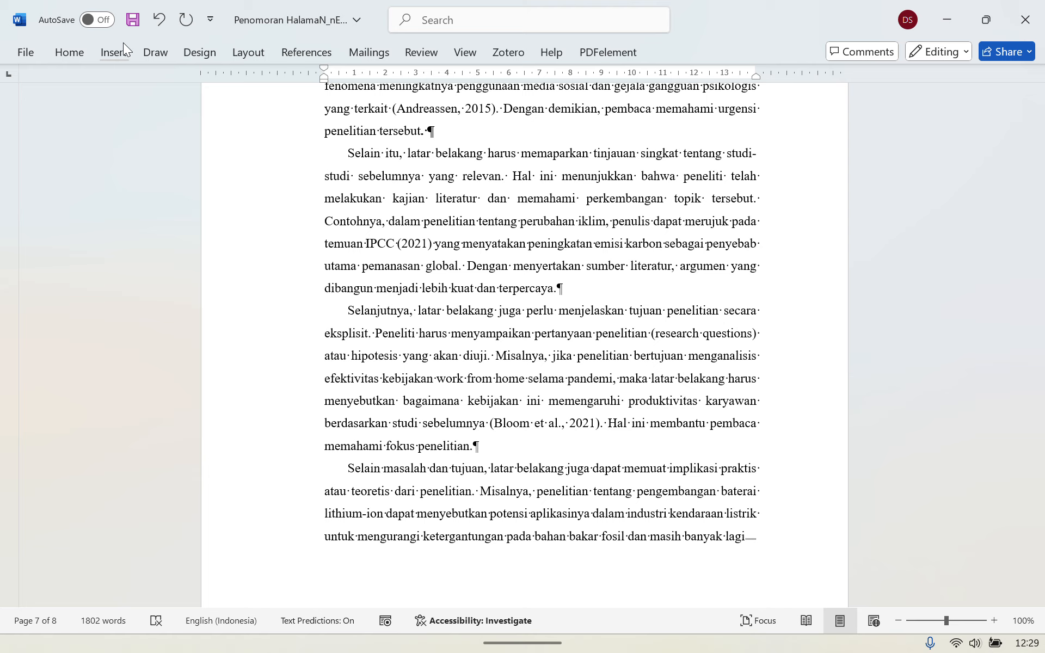
left_click(114, 52)
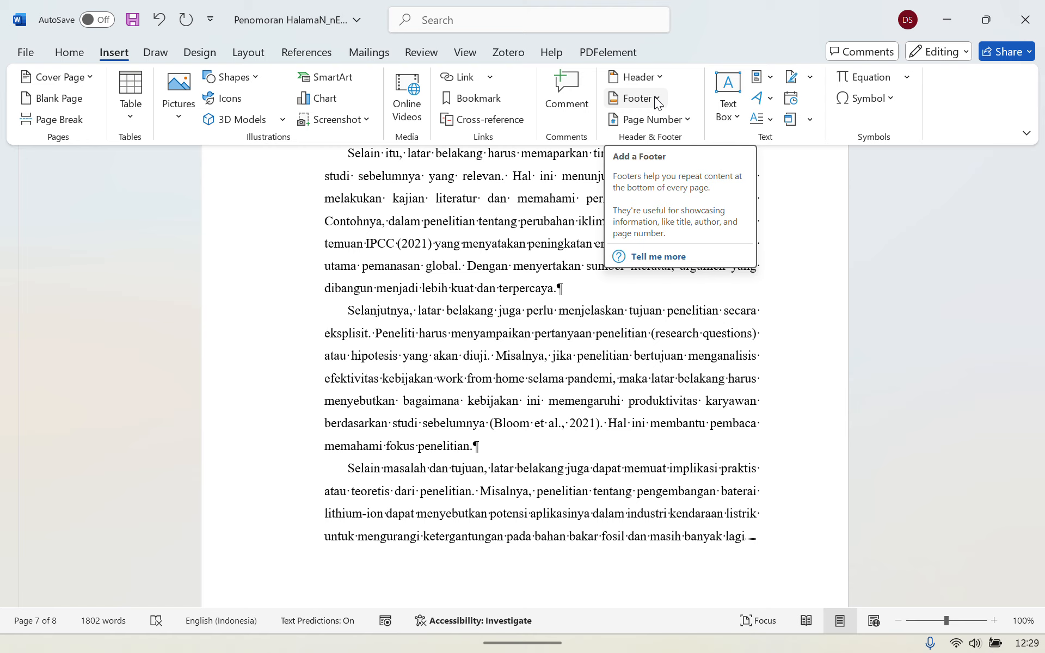
left_click(657, 99)
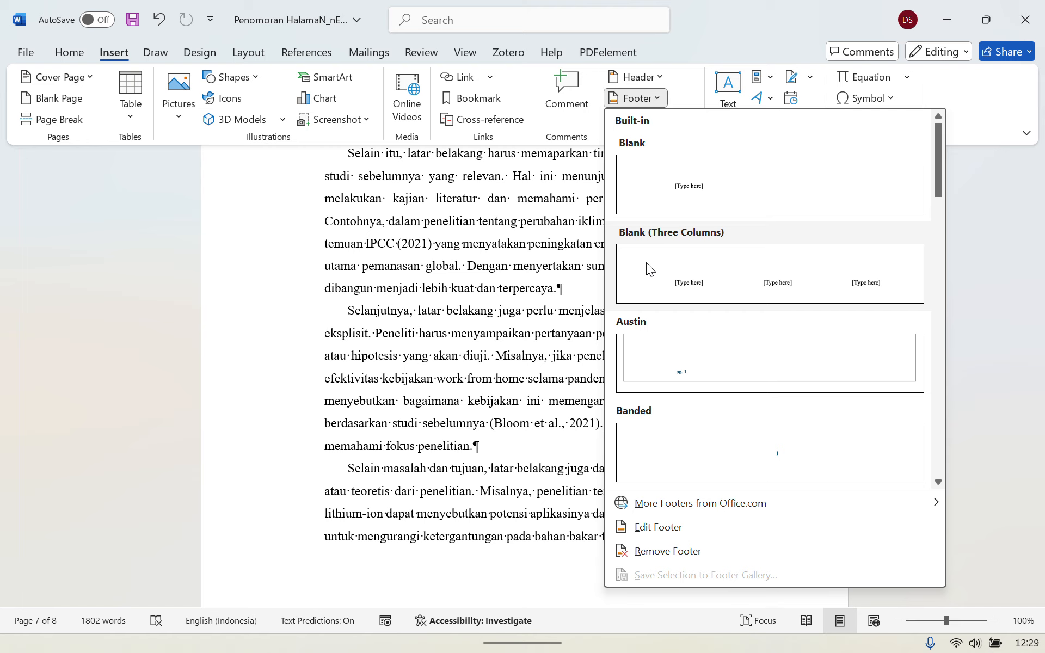
left_click(805, 478)
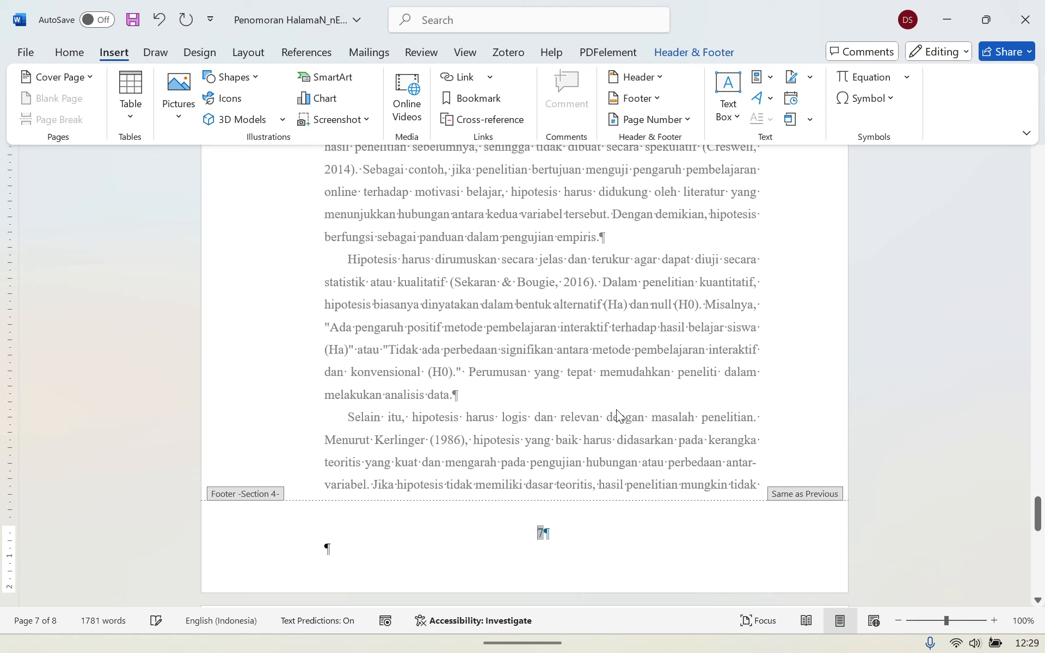
Review the Section 1 and Section 2 footers and the Sticky Notes instructions, and turn off Link to Previous for the Section 2 footer
left_click_drag(1037, 505, 1032, 165)
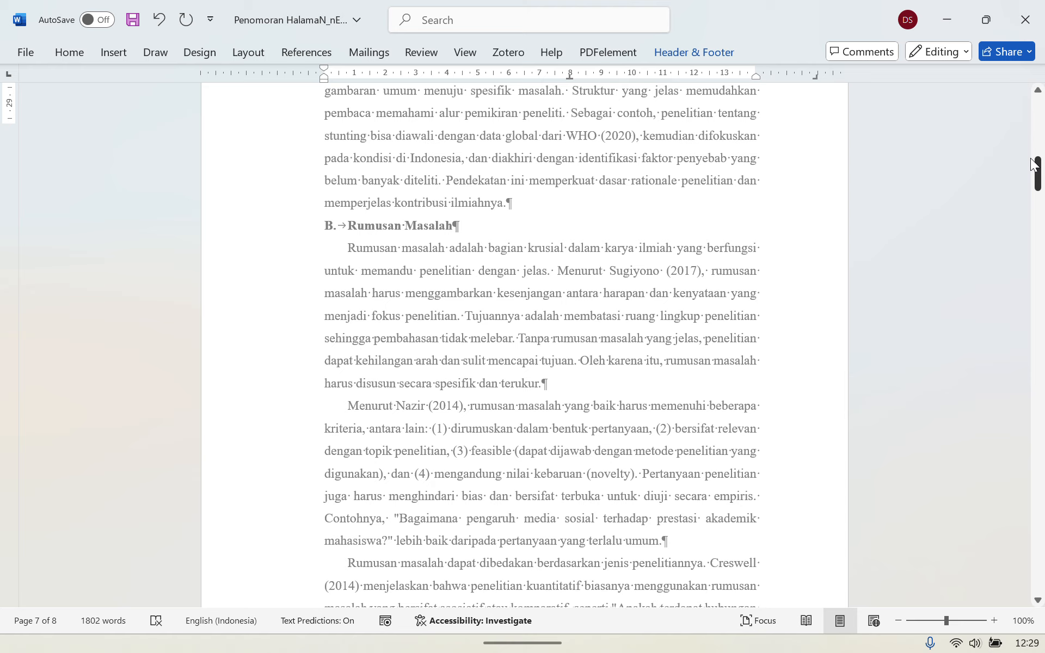
left_click_drag(1031, 164, 1032, 134)
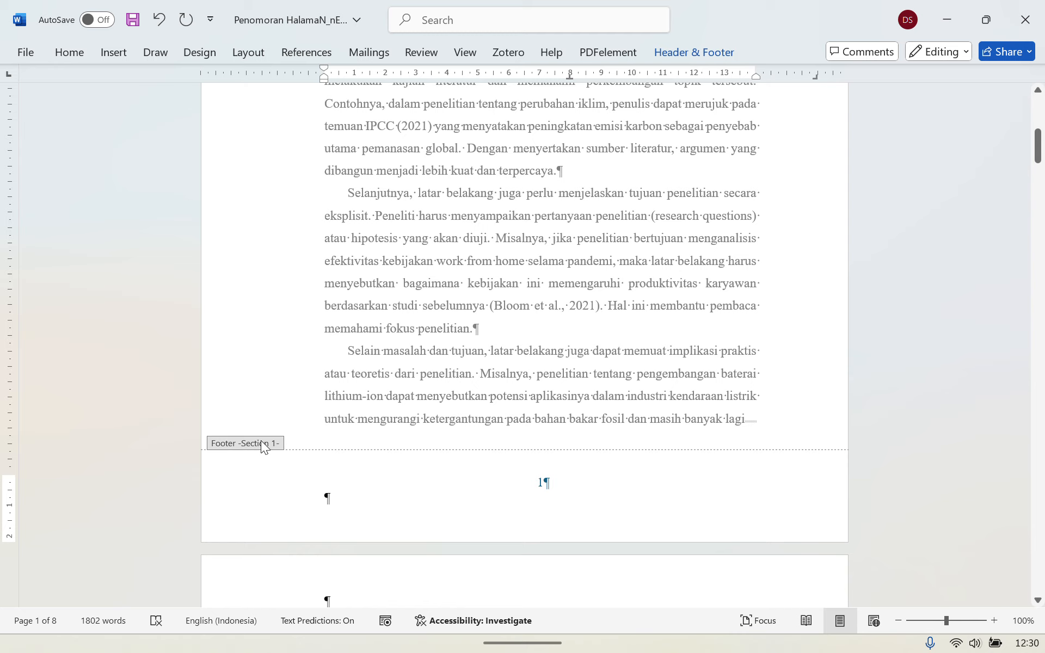
scroll(739, 474, "down", 3)
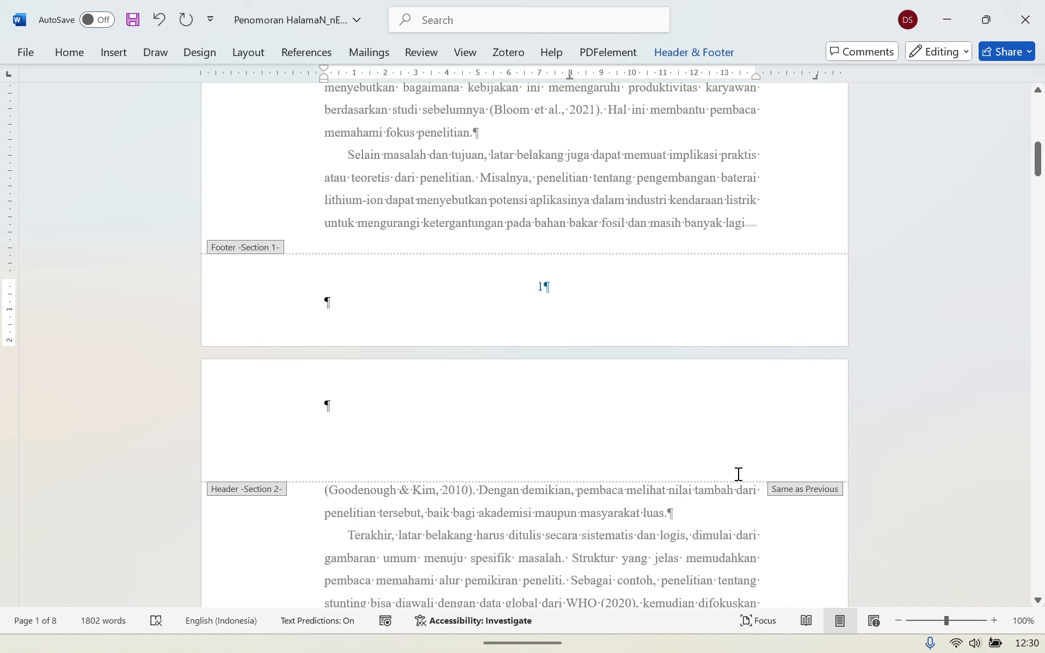
scroll(567, 246, "down", 6)
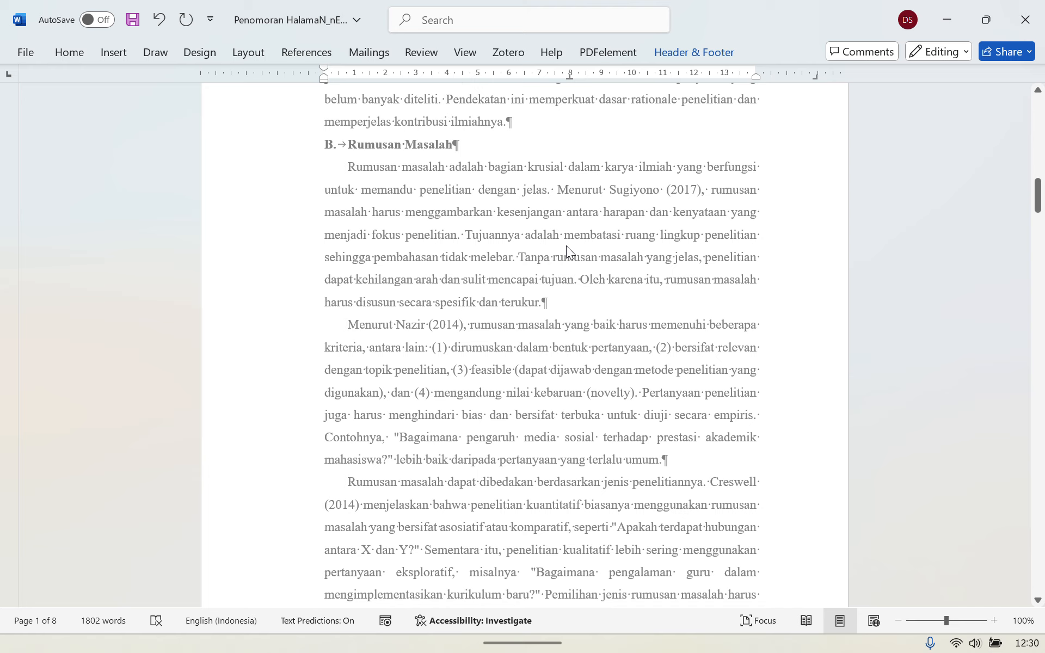
scroll(566, 246, "down", 4)
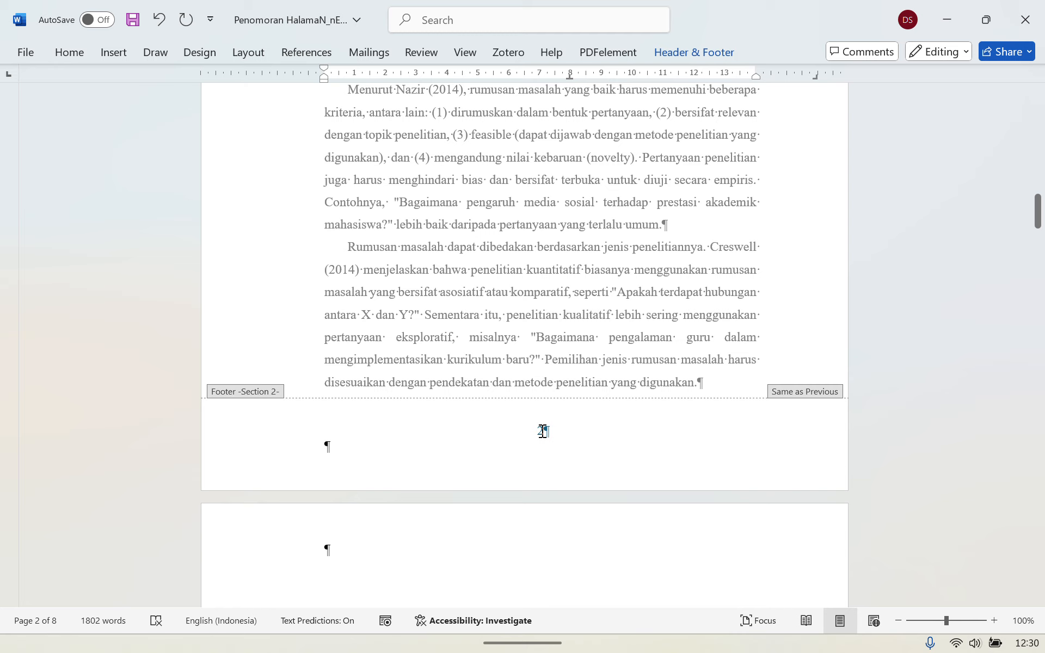
key("alt+Tab")
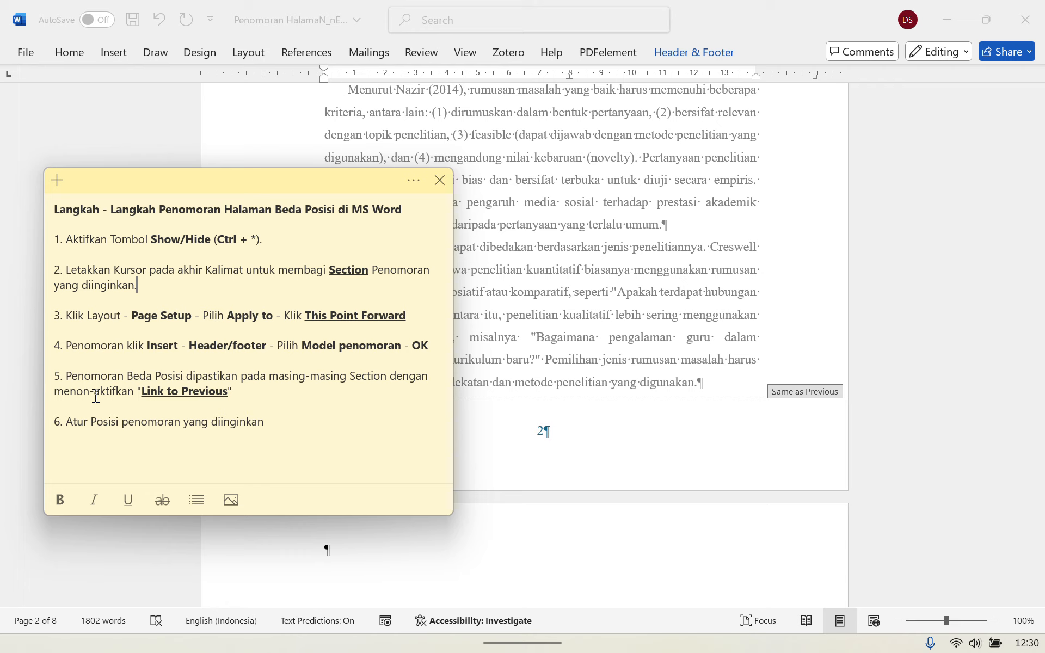
left_click(568, 429)
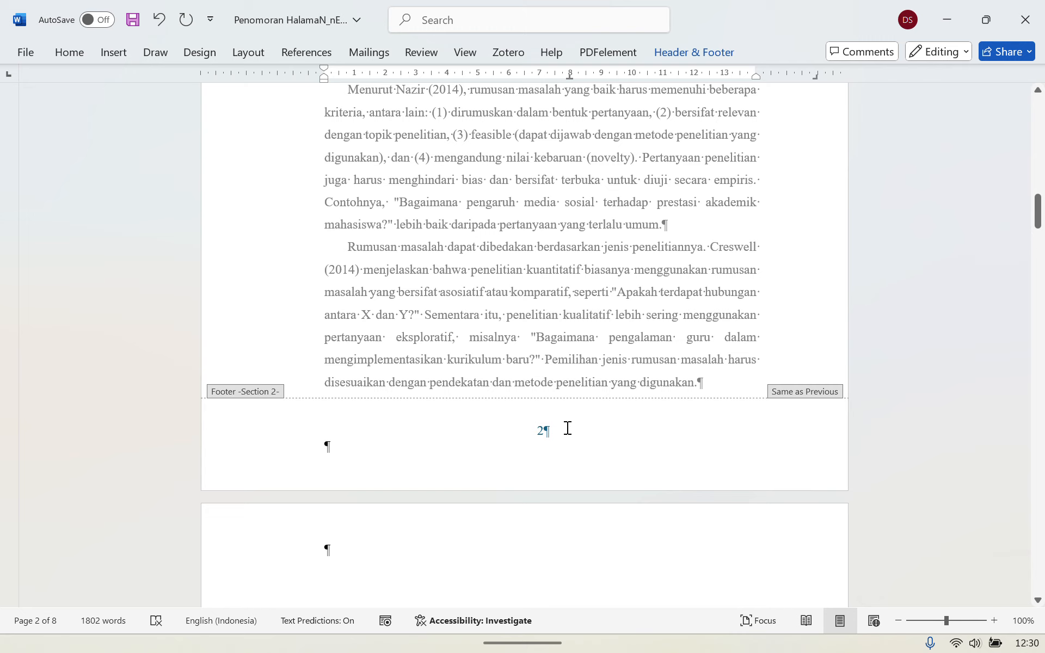
left_click(721, 44)
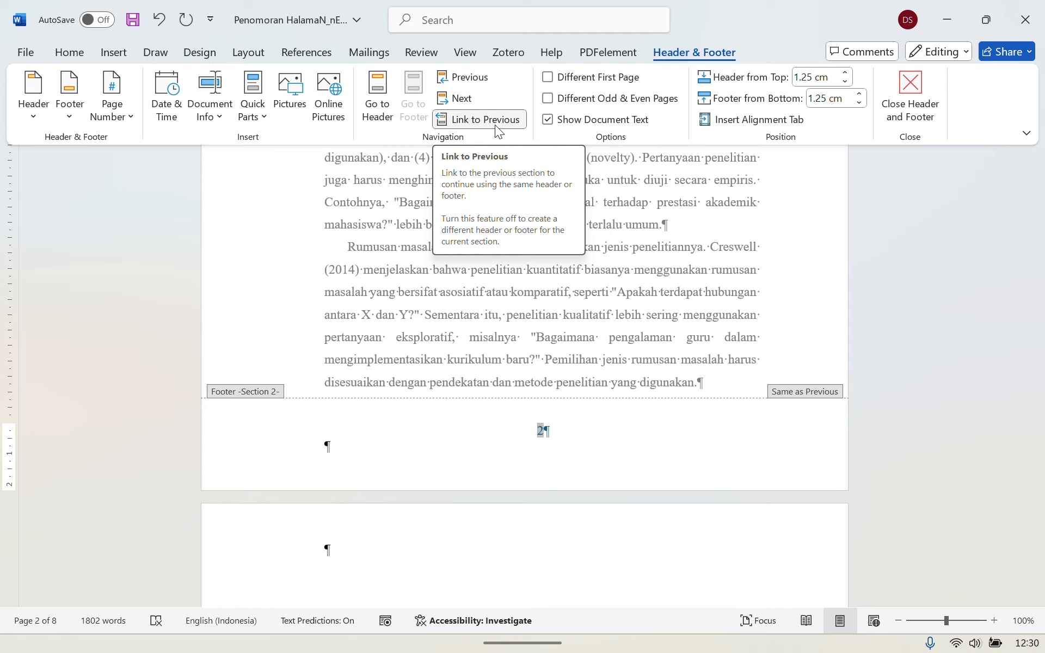
left_click(495, 126)
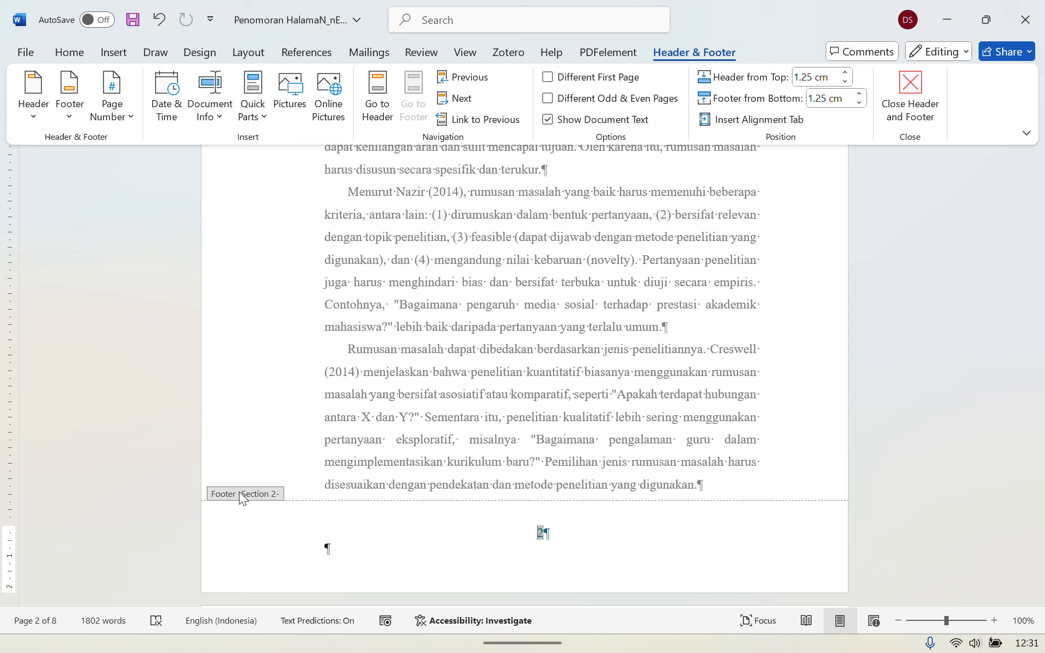
Right-align the page number in the Section 2 footer, leave footer editing and check the number positions on pages 1 and 2
double_click(77, 53)
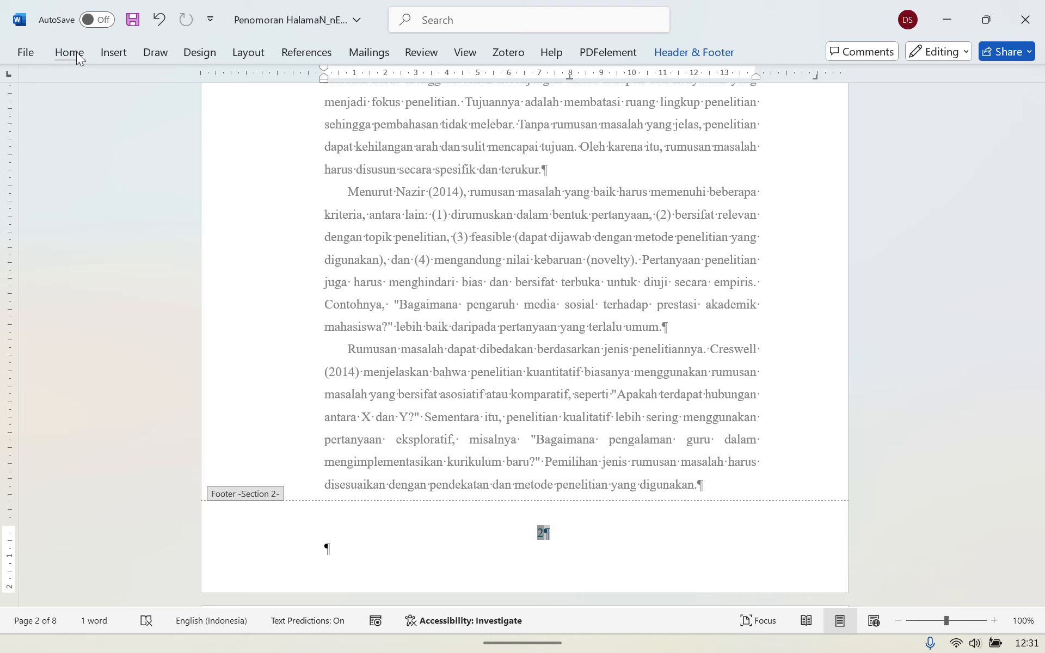
left_click(76, 55)
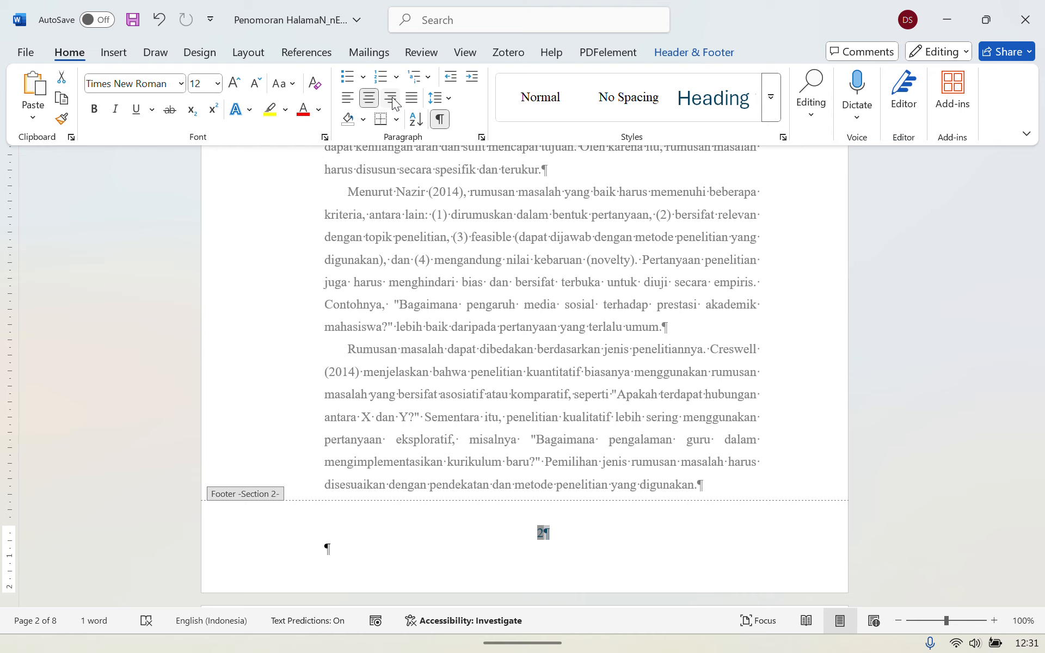
left_click(391, 99)
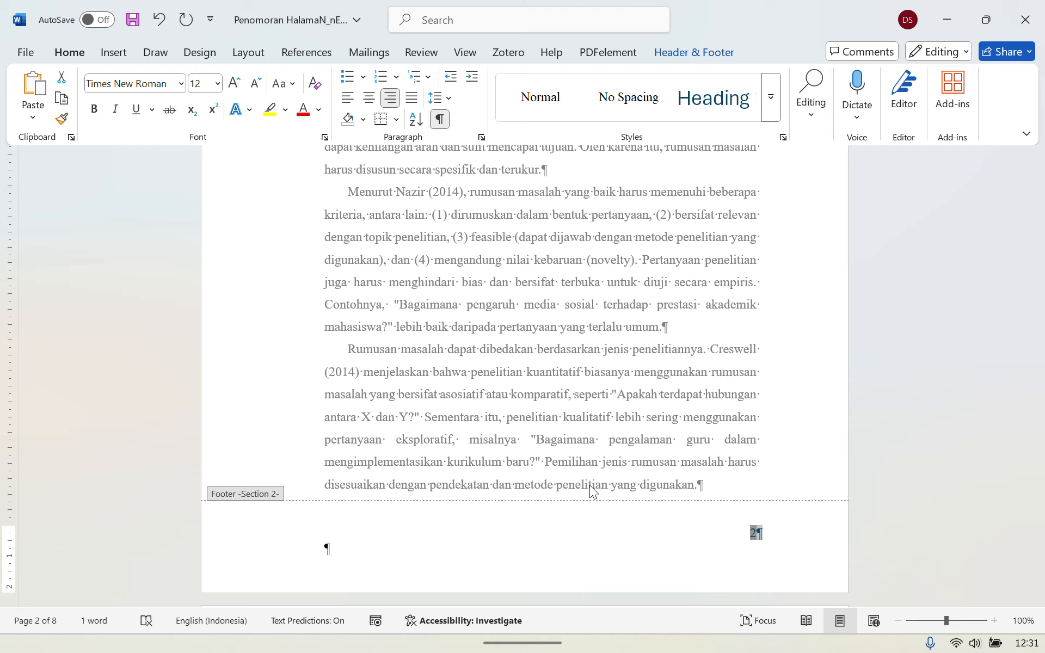
double_click(589, 485)
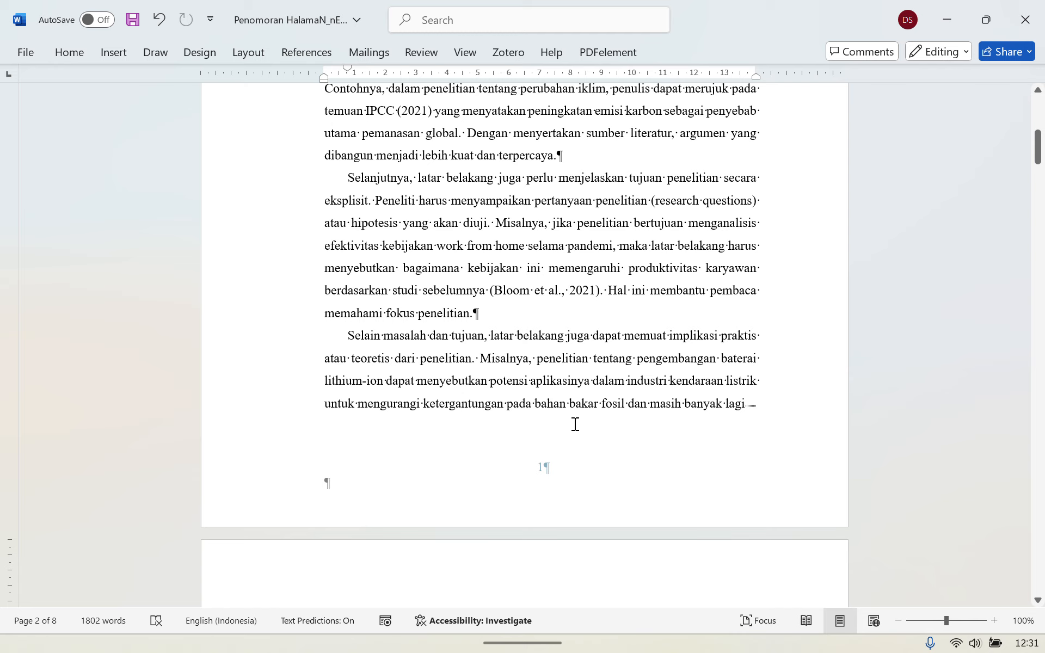
scroll(749, 376, "down", 10)
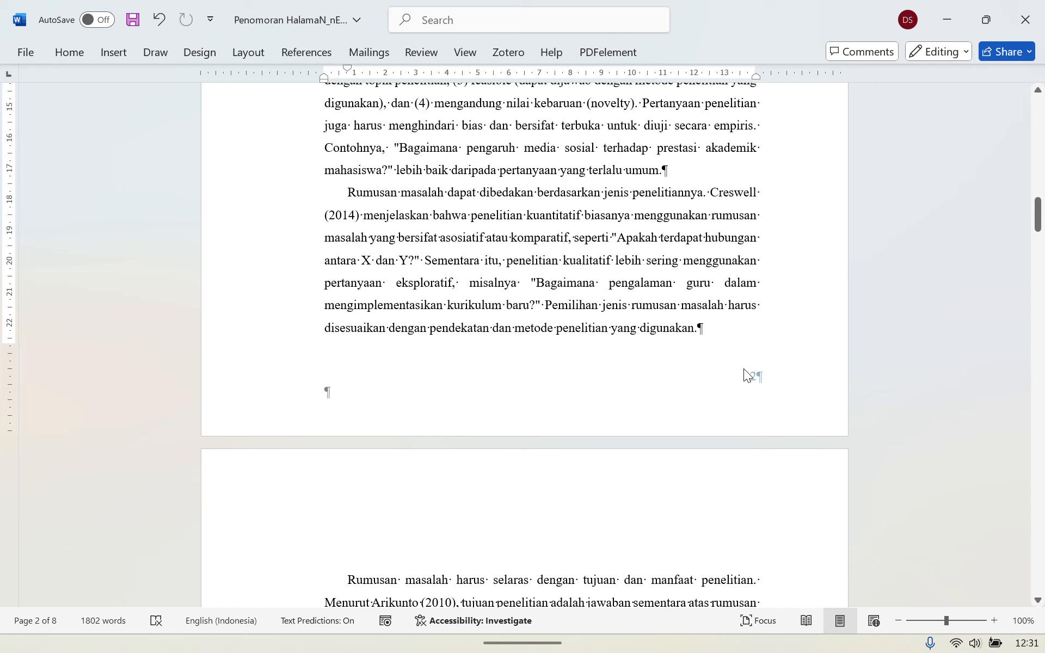
Turn off Link to Previous for the Section 3 footer on BAB II's first page and centre its page number
scroll(752, 354, "down", 15)
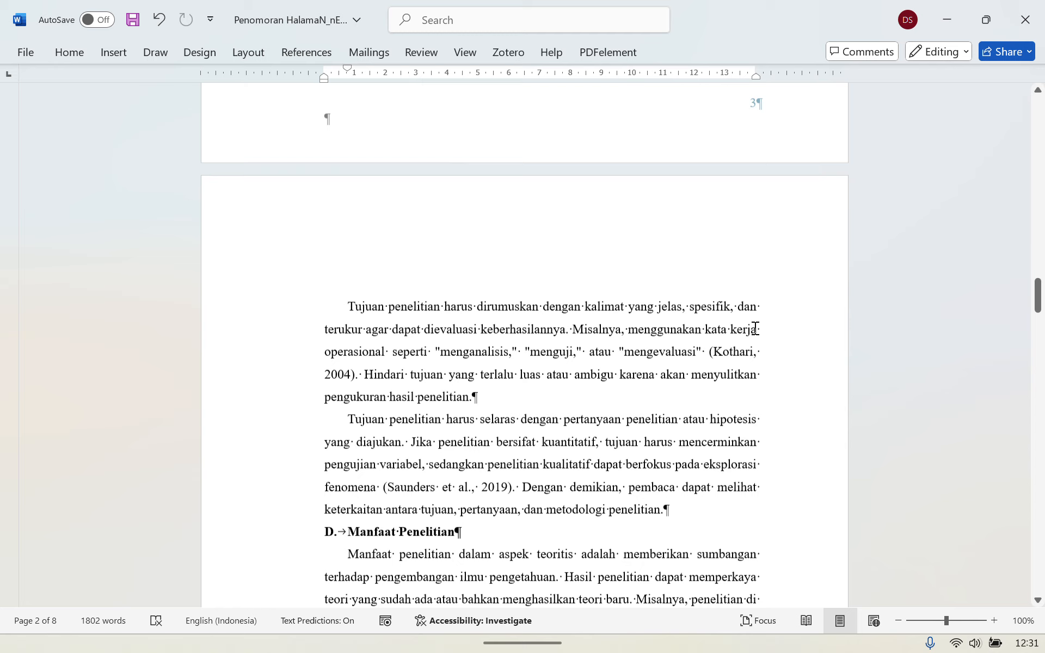
scroll(756, 329, "down", 20)
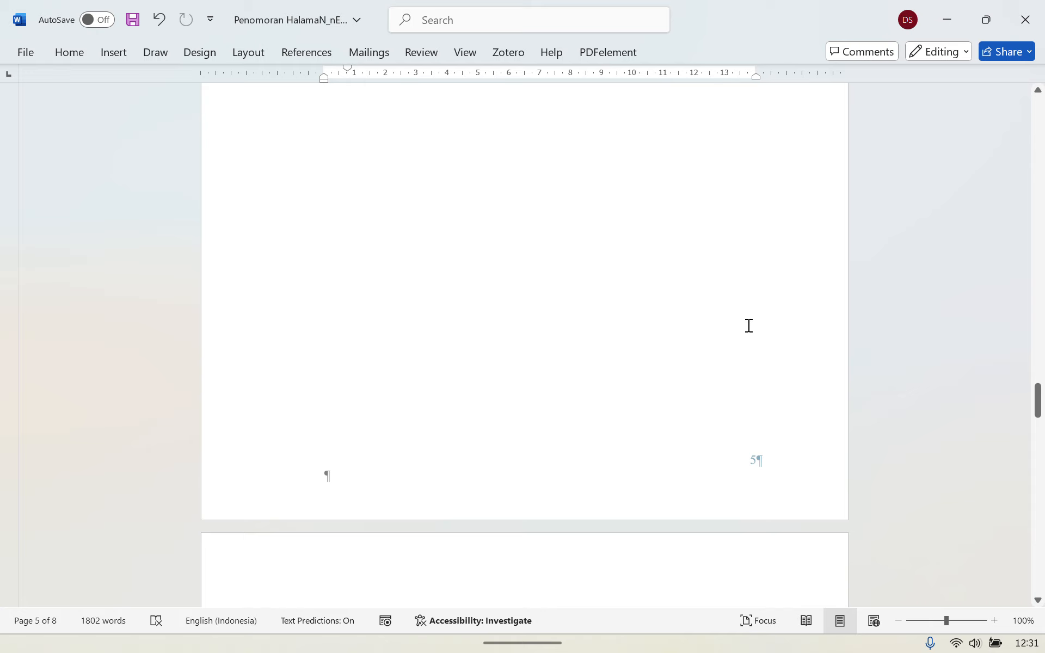
scroll(750, 326, "down", 7)
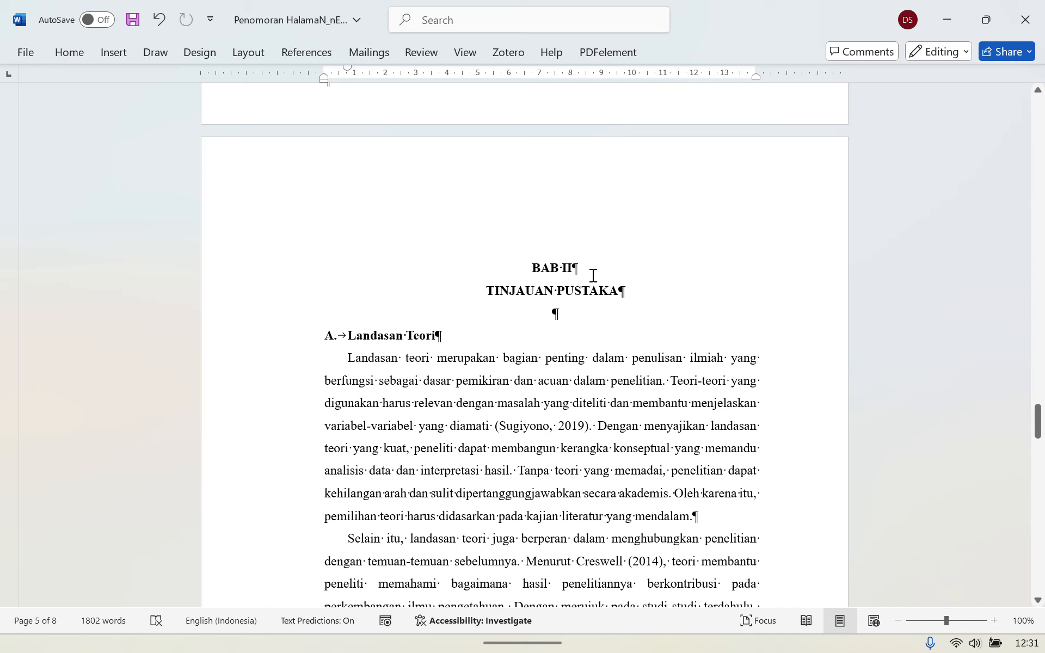
scroll(593, 276, "down", 9)
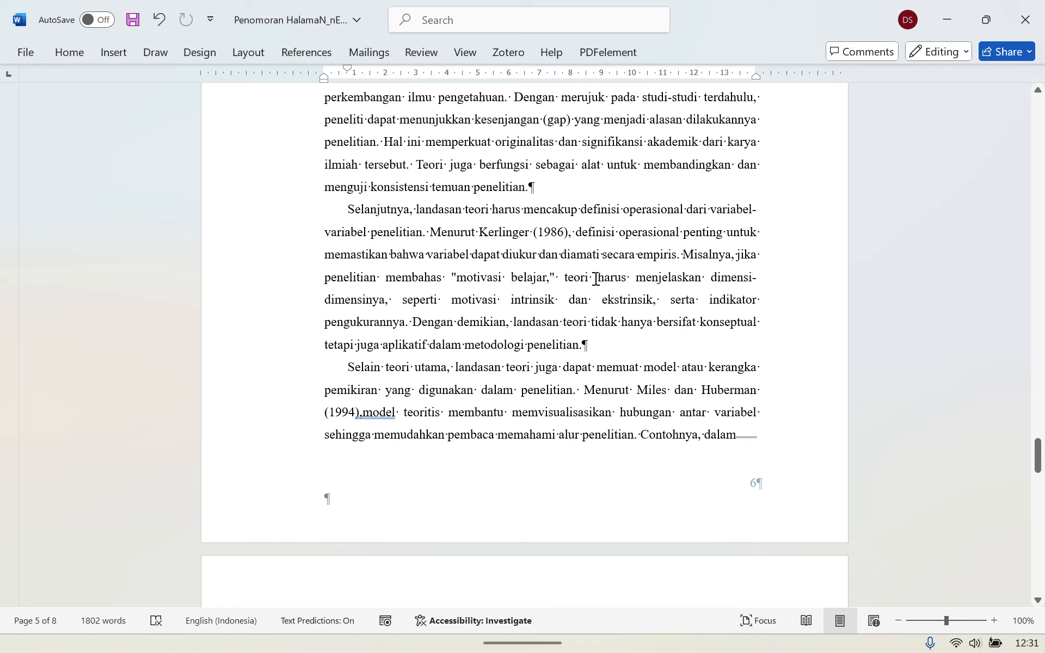
double_click(753, 482)
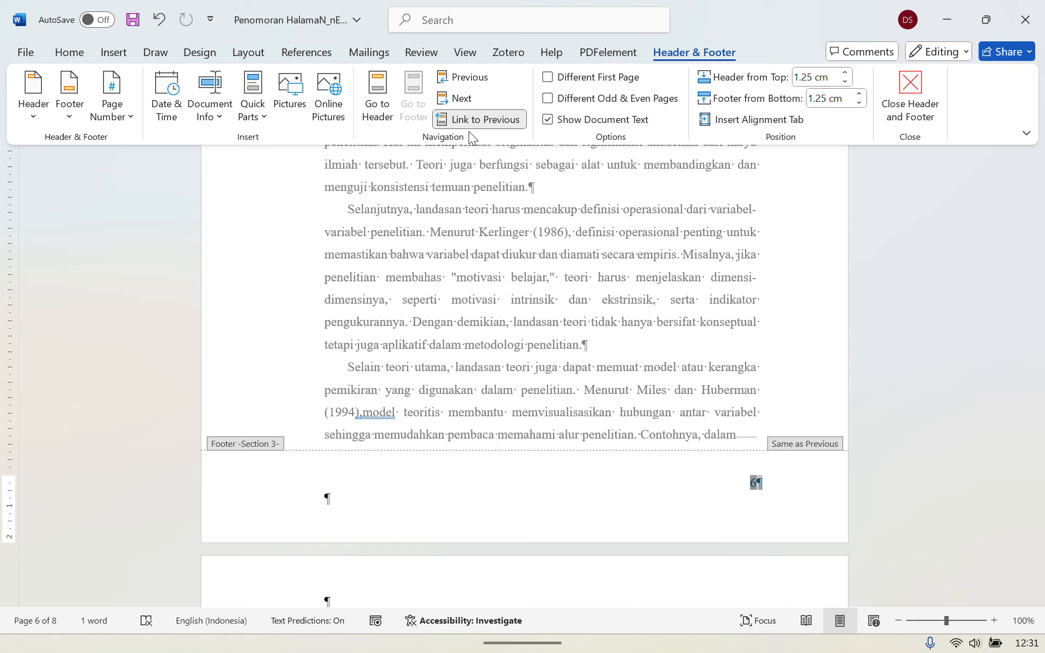
left_click(471, 123)
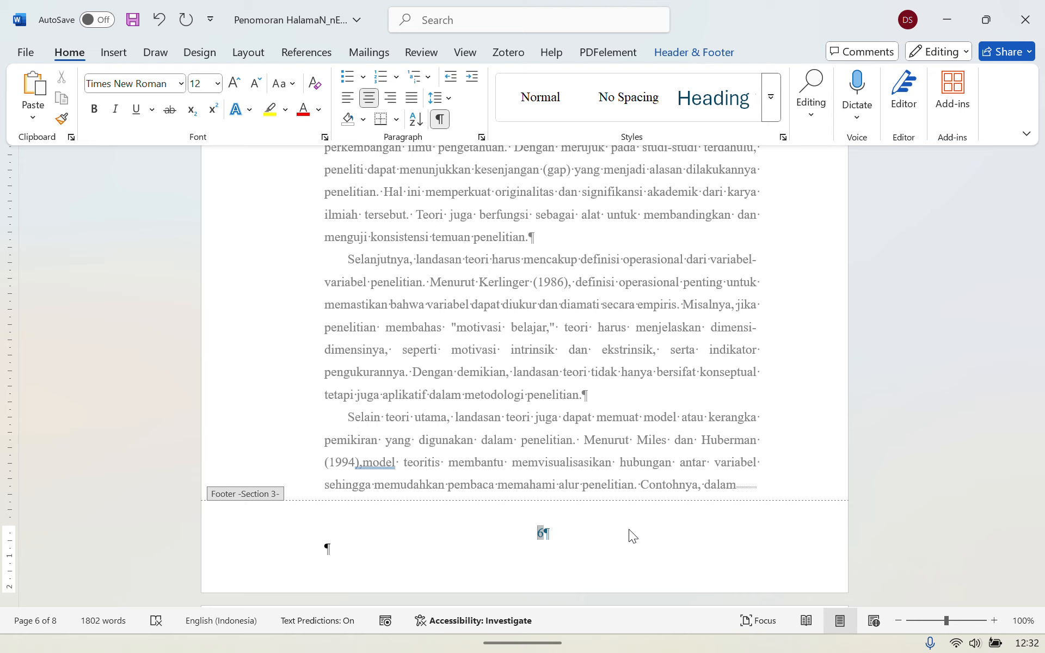
Turn off Link to Previous for the Section 4 footer, right-align its page number and leave footer editing
scroll(636, 455, "down", 10)
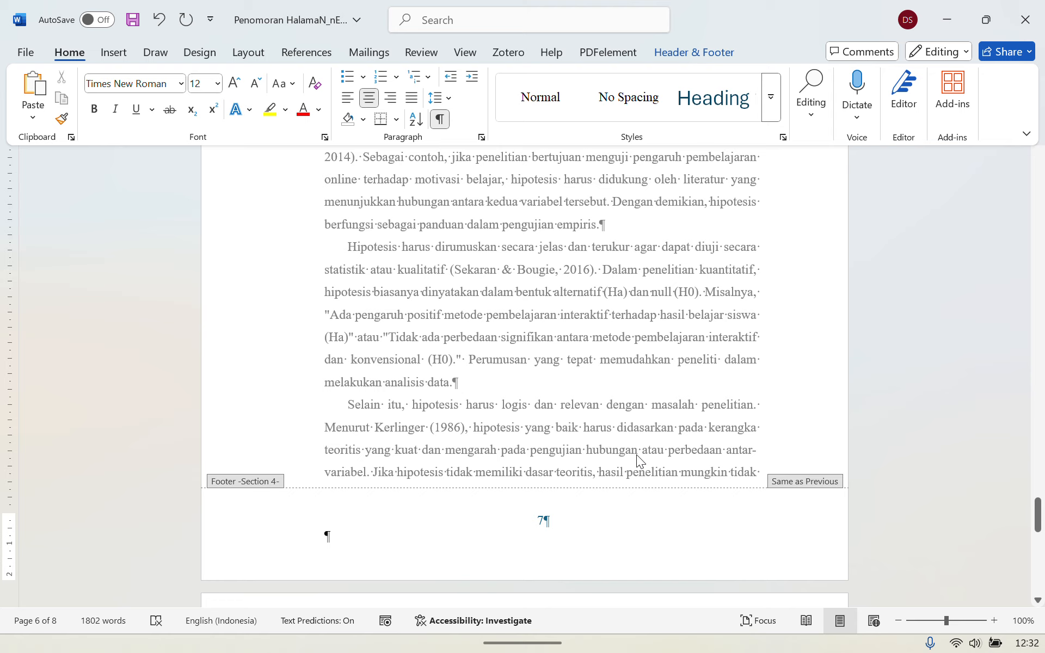
scroll(636, 455, "down", 2)
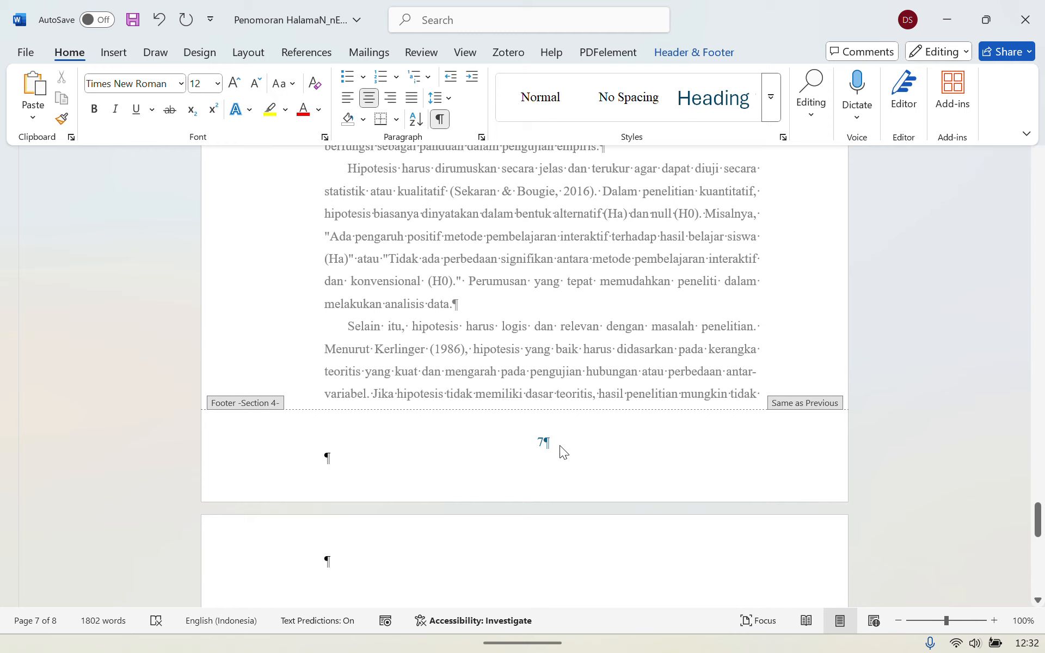
double_click(560, 446)
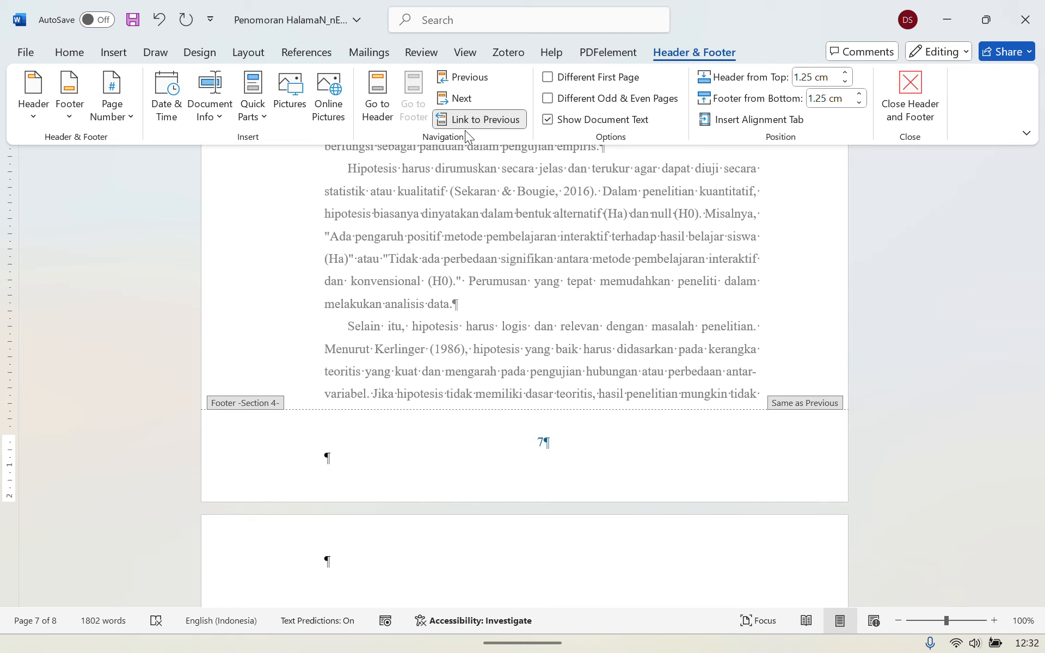
left_click(465, 127)
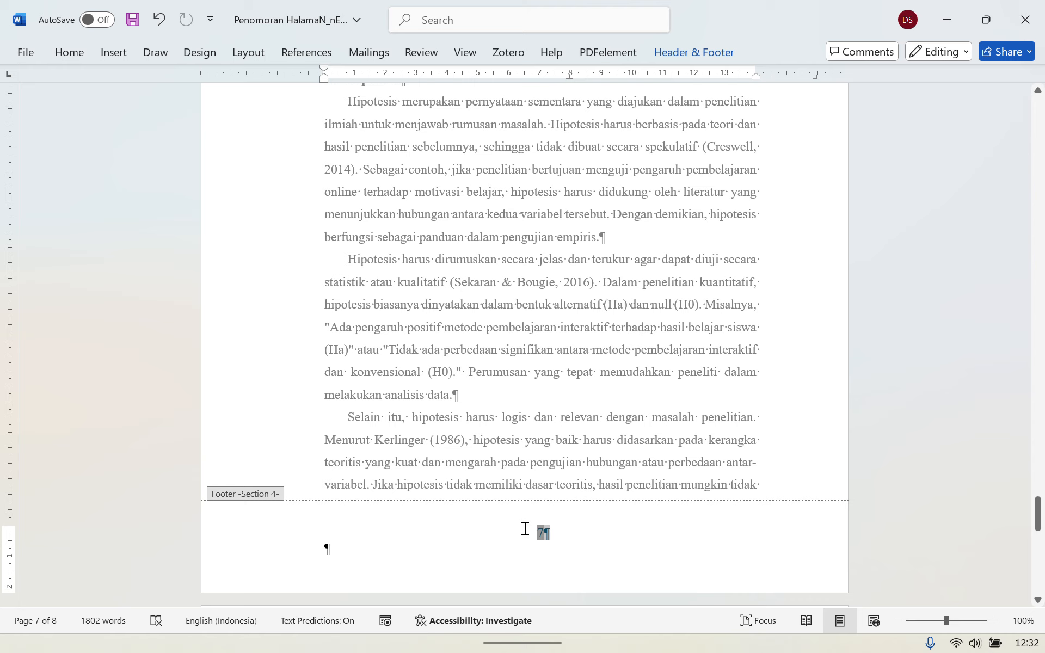
left_click(69, 52)
left_click(390, 98)
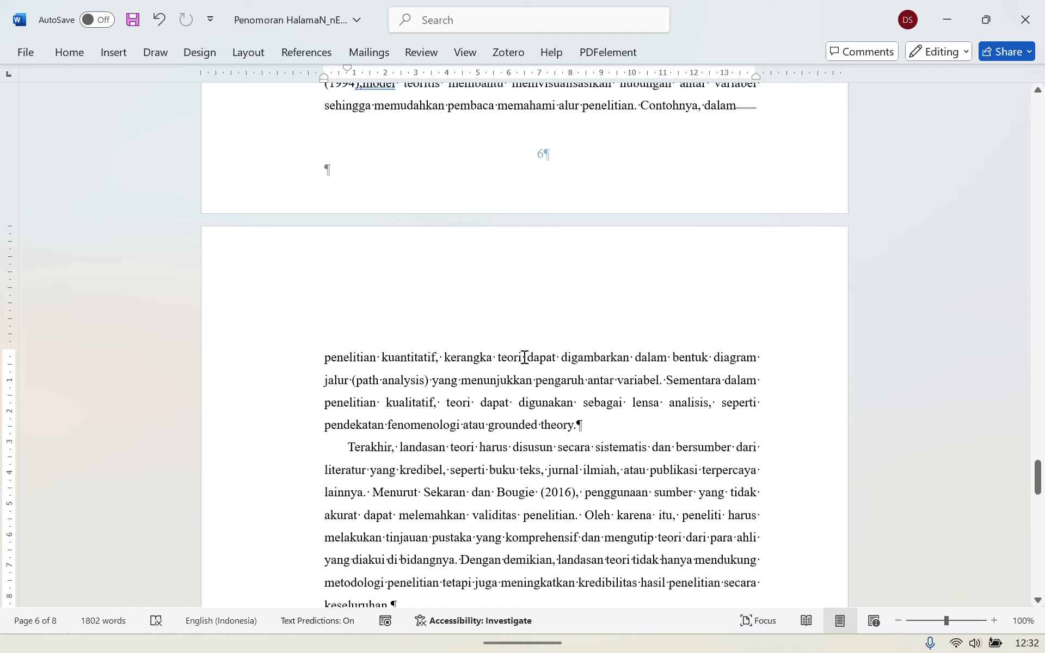
Hide the formatting marks and check the page number positions on BAB II's first page and the pages after it
scroll(525, 357, "down", 1)
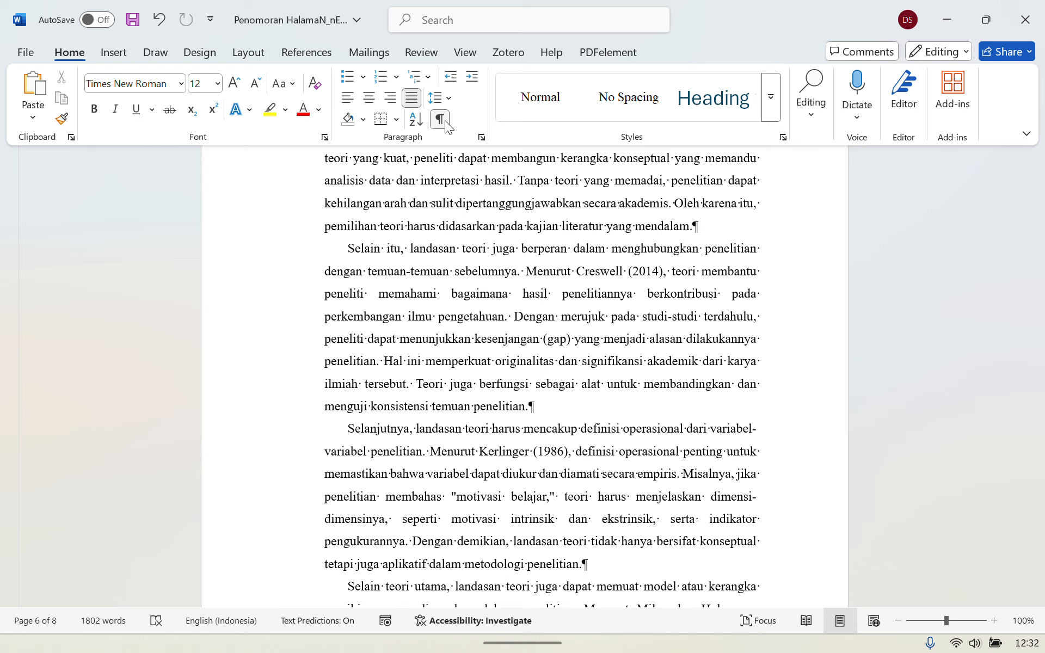
left_click(440, 119)
scroll(576, 314, "down", 6)
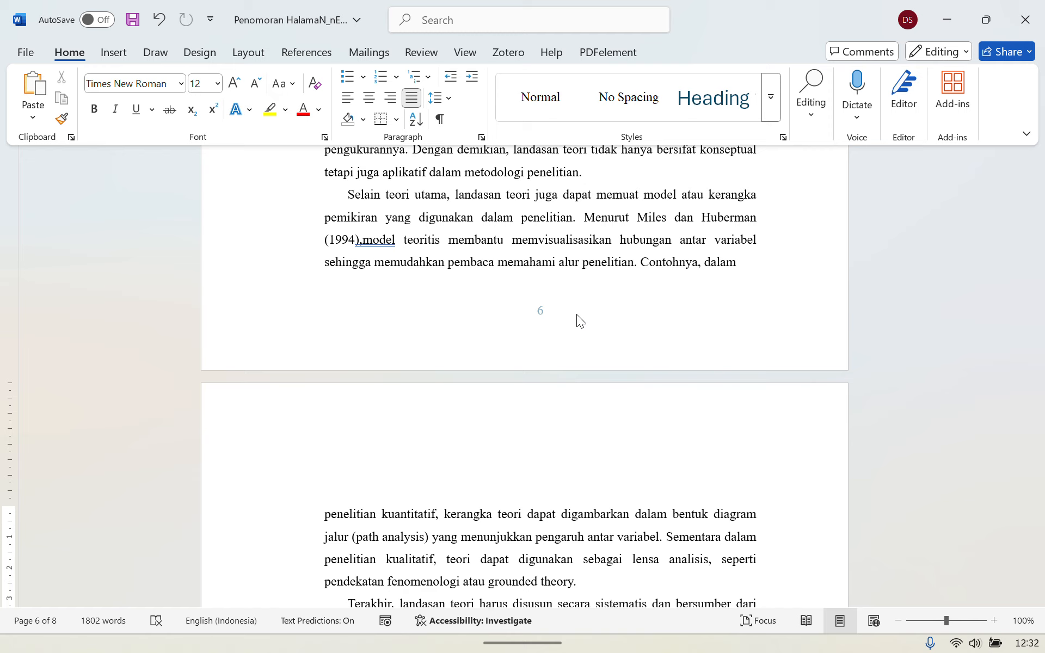
scroll(577, 315, "down", 10)
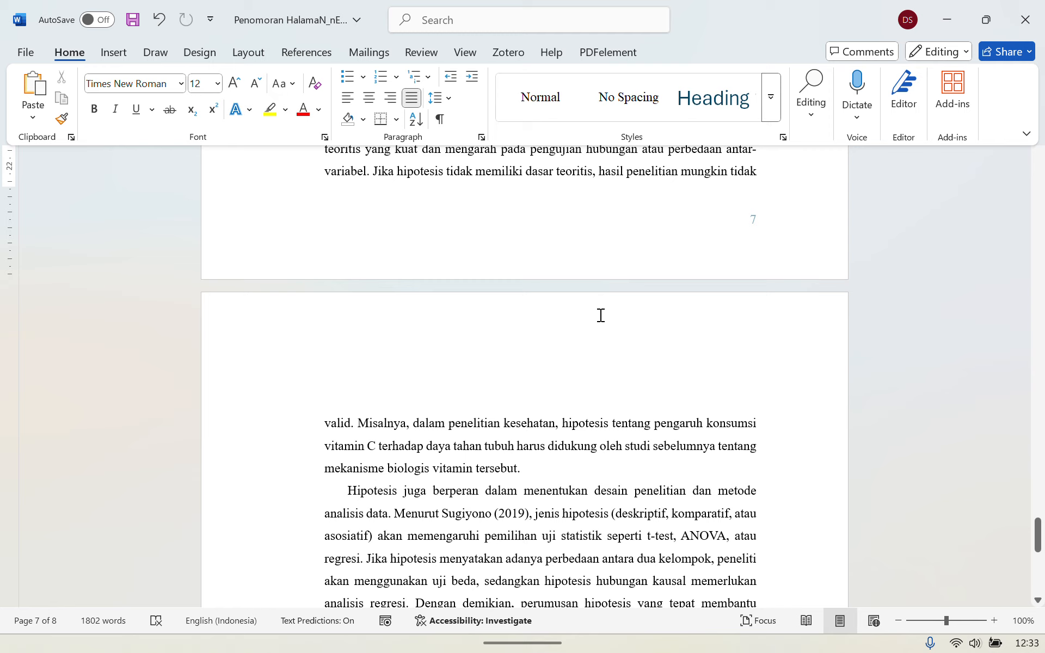